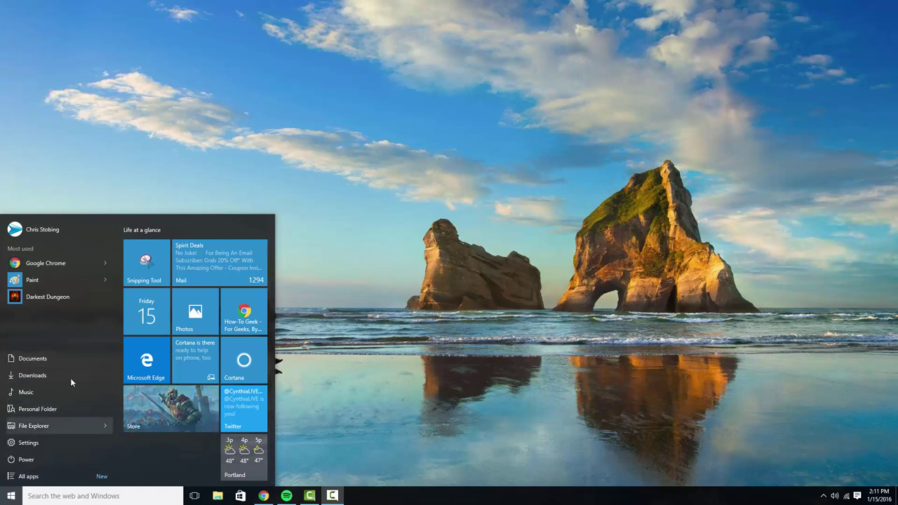
click(22, 477)
scroll(35, 466, down, 5)
click(28, 476)
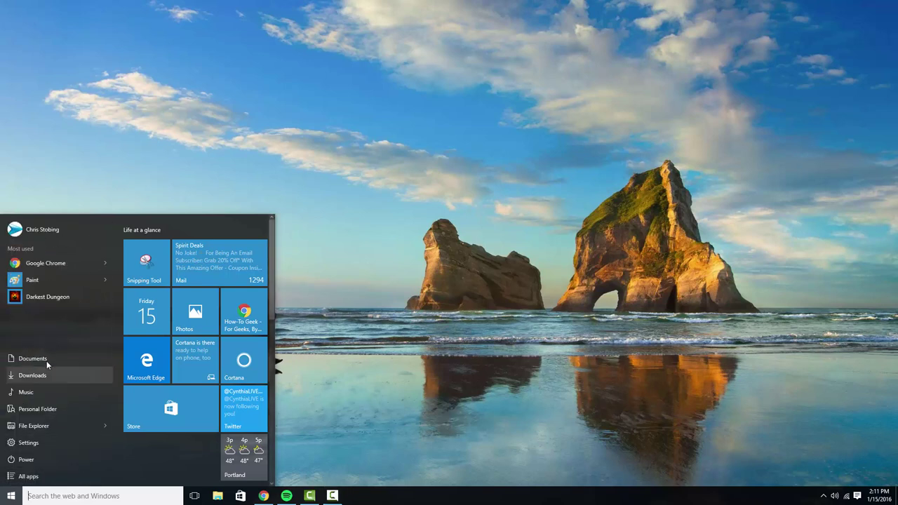
click(43, 460)
click(153, 460)
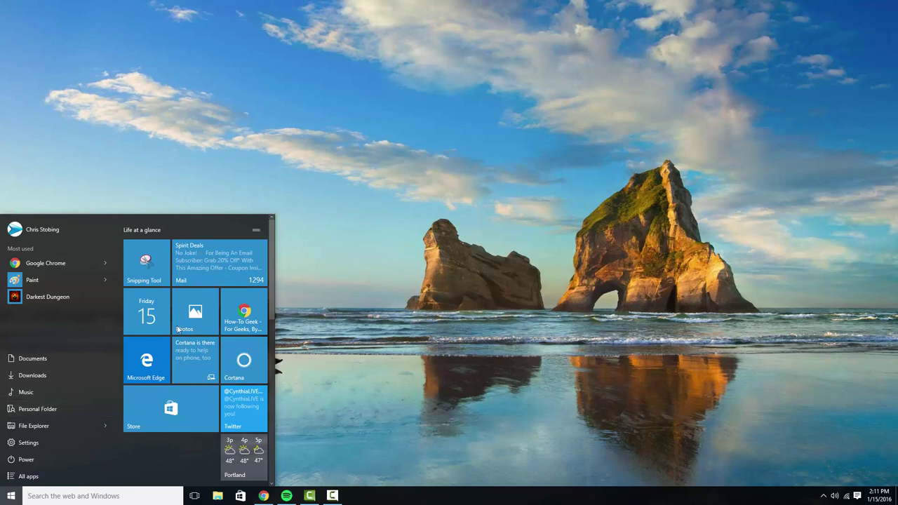
scroll(179, 330, down, 6)
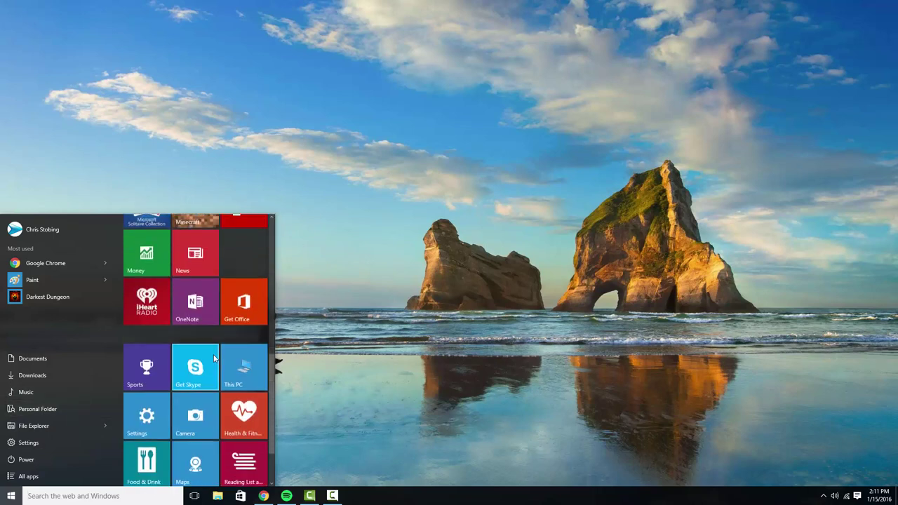
scroll(214, 358, up, 8)
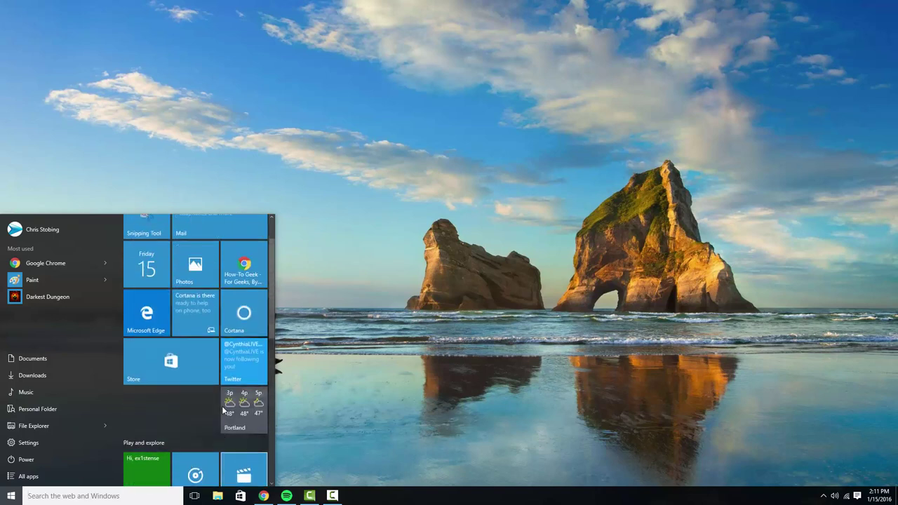
scroll(194, 403, up, 1)
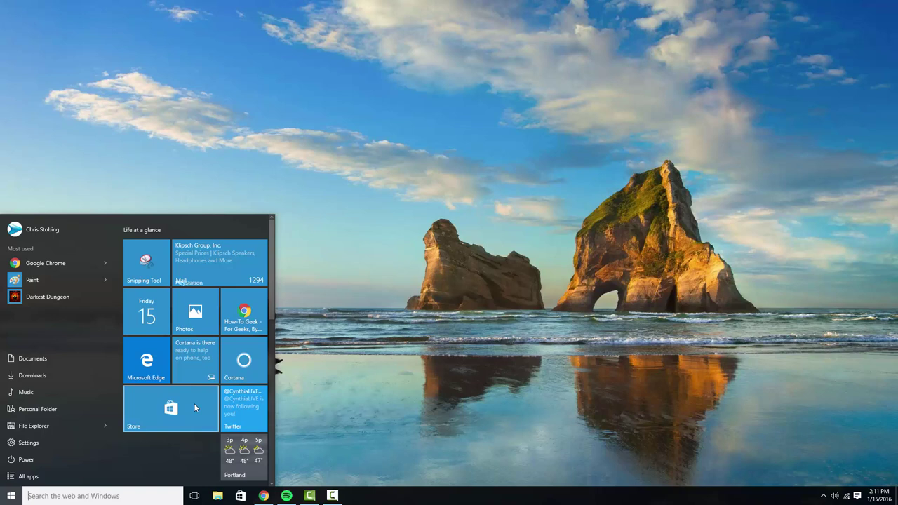
key(super)
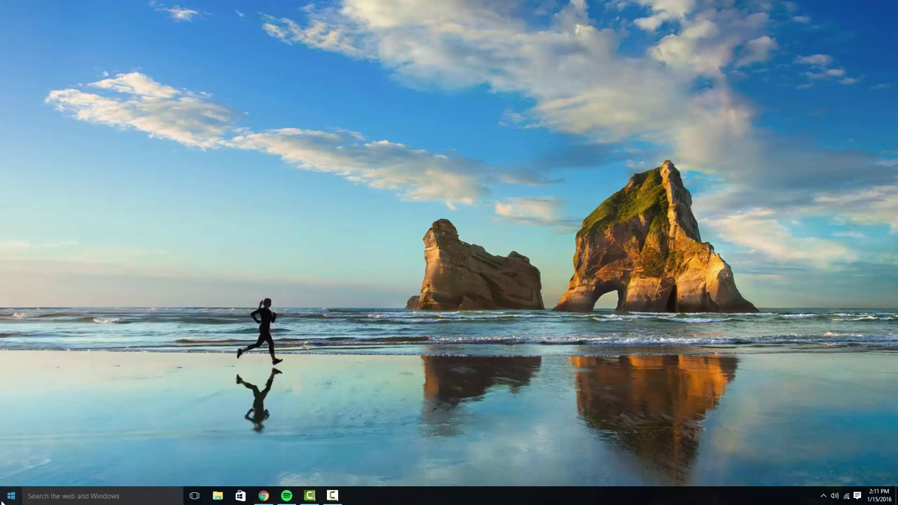
key(super)
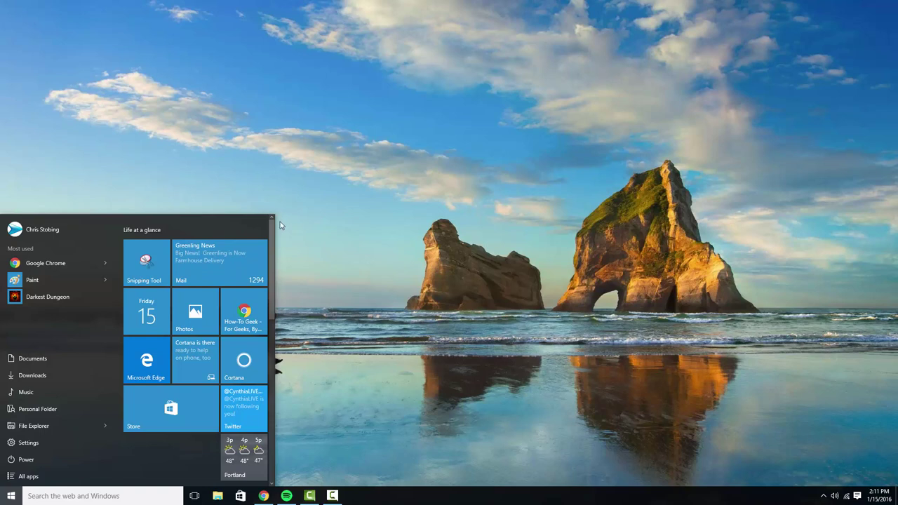
- Drag the Start menu's right edge outward to widen it to two tile columns
drag(272, 218, 341, 224)
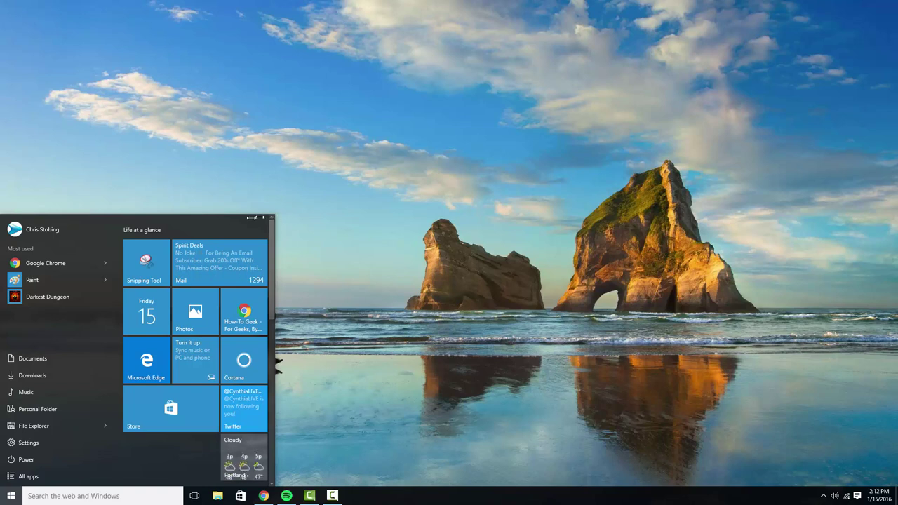
drag(275, 220, 305, 249)
scroll(244, 334, down, 5)
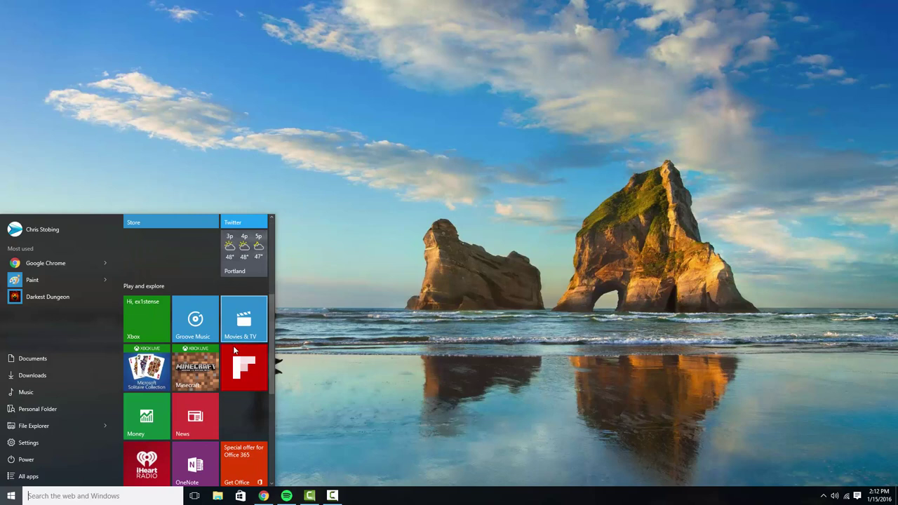
scroll(204, 295, up, 3)
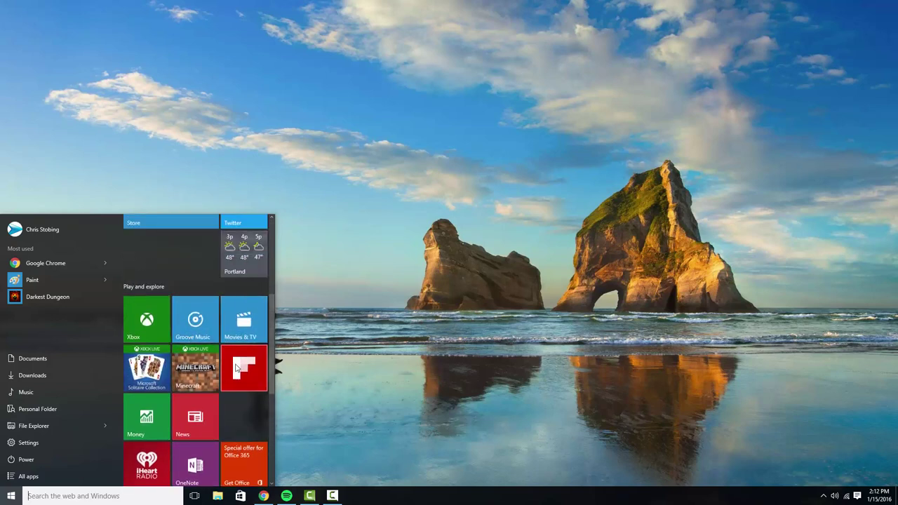
scroll(234, 245, down, 2)
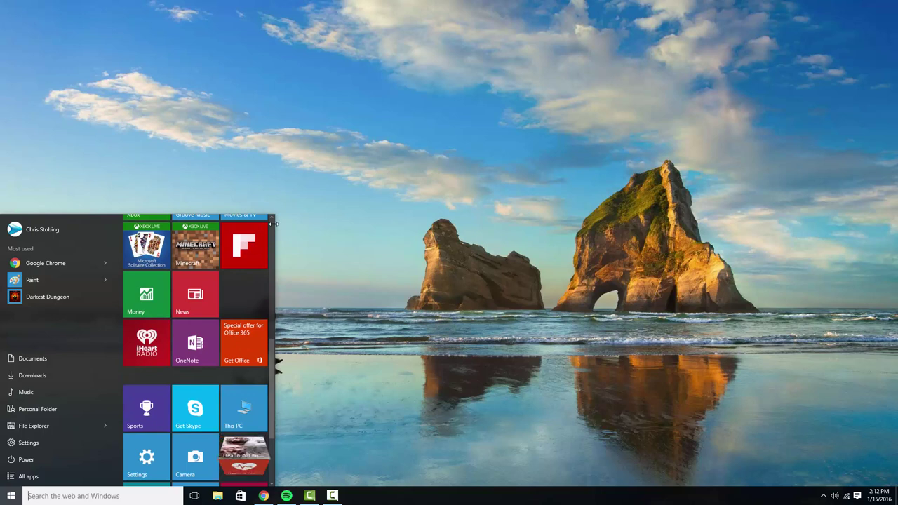
drag(276, 226, 426, 226)
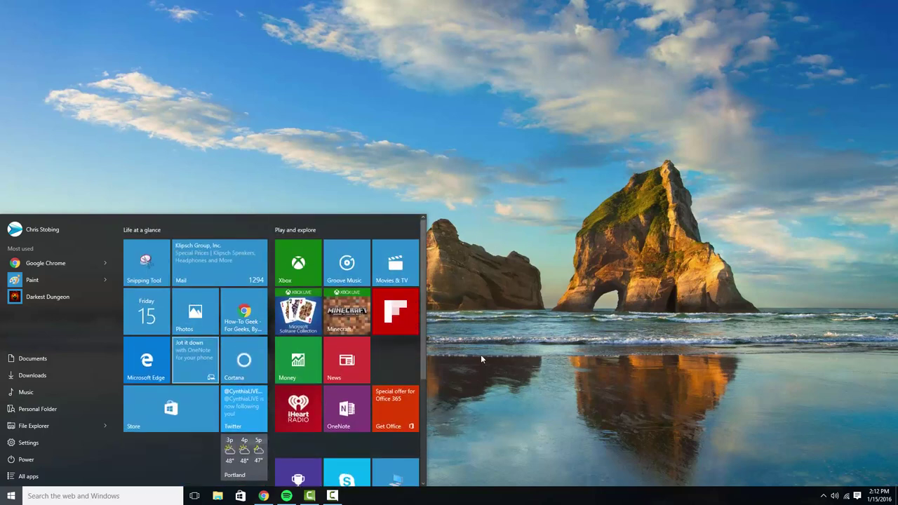
- Reopen Start, widen it further to reveal a third tile group, then close it
key(super)
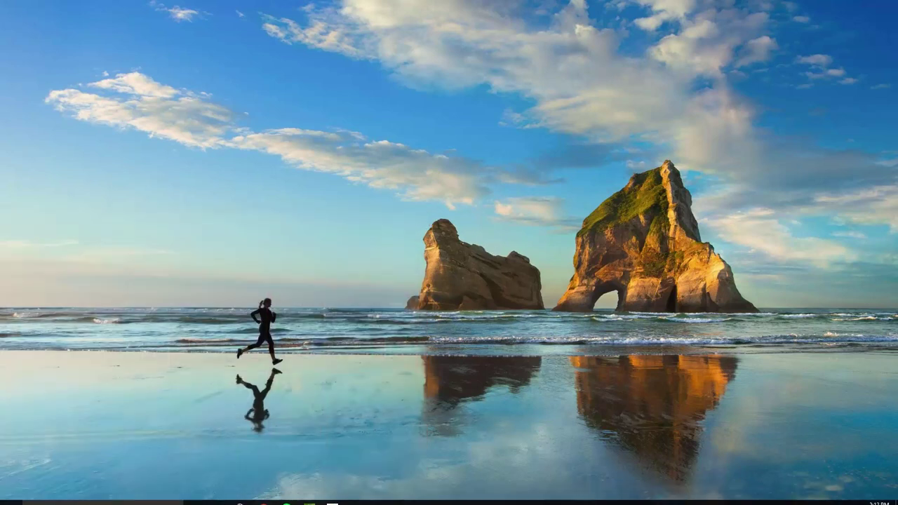
key(super)
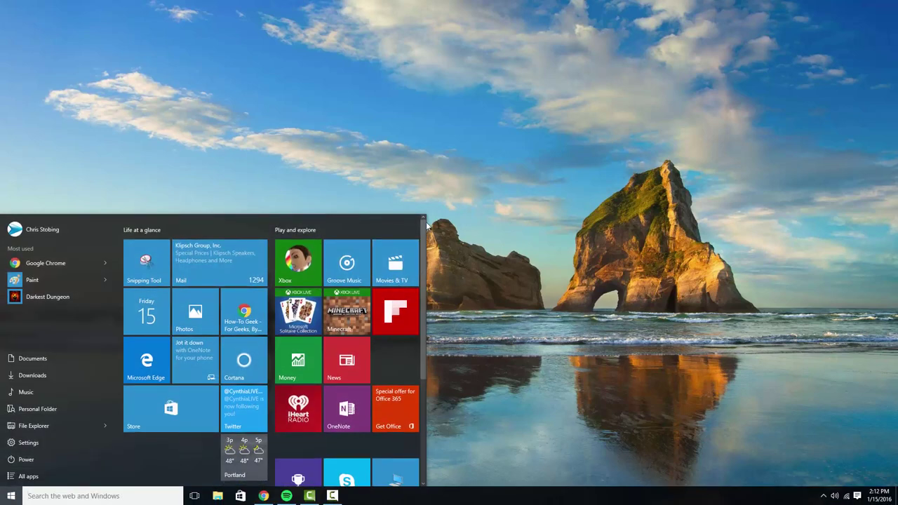
drag(426, 225, 711, 229)
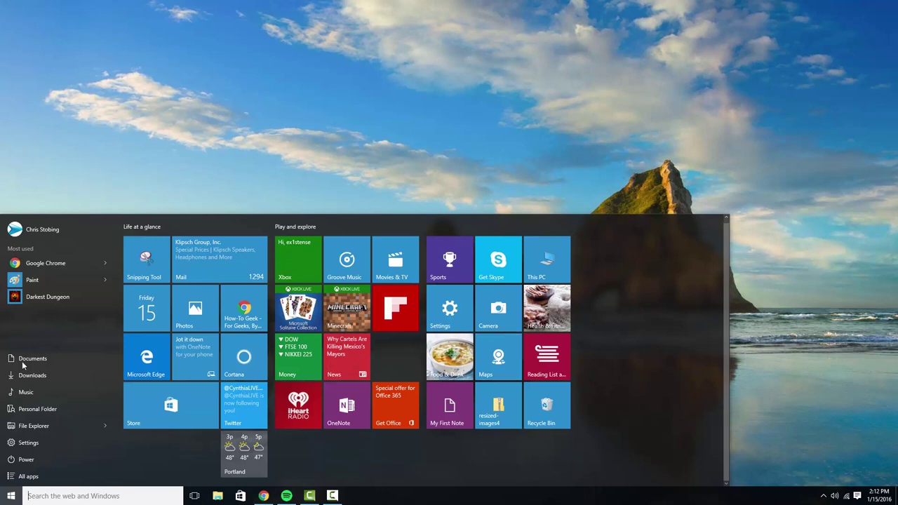
drag(42, 297, 64, 307)
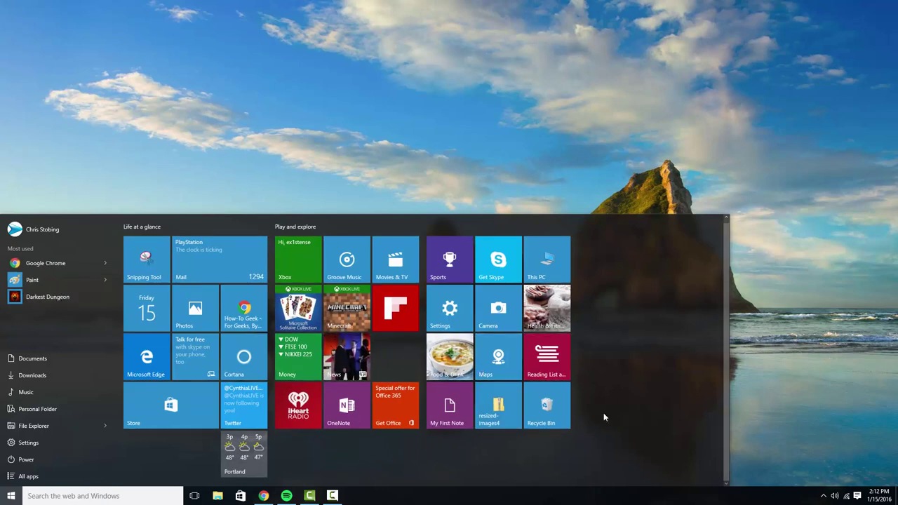
click(11, 496)
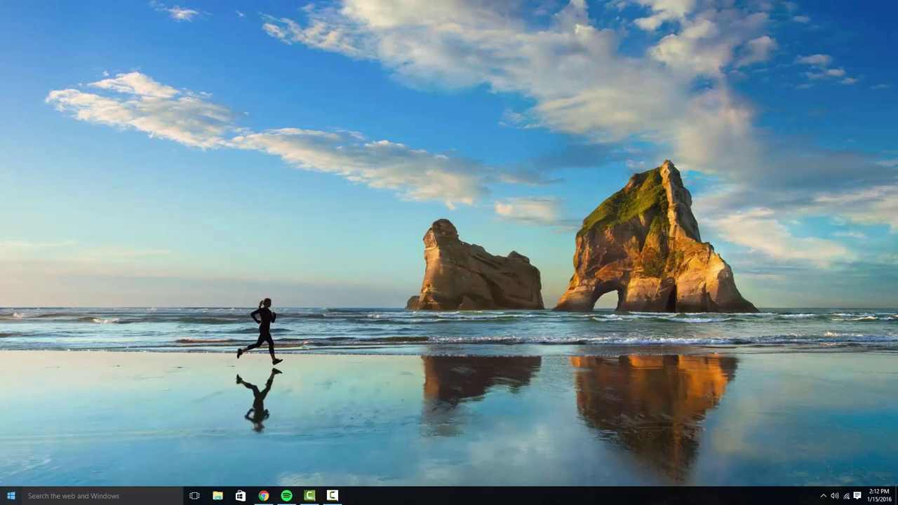
- Reopen Start, check the How-To Geek and Flipboard tile menus, then unpin Minecraft from Start
click(11, 496)
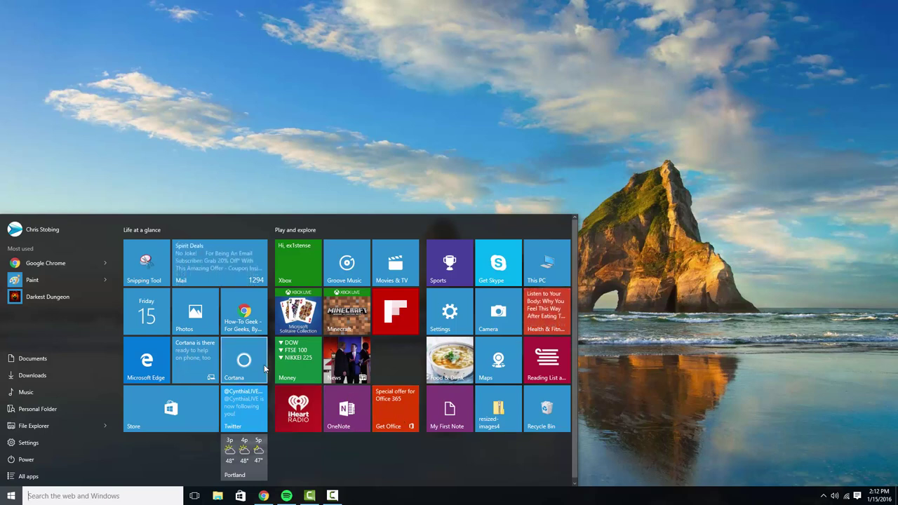
right_click(245, 320)
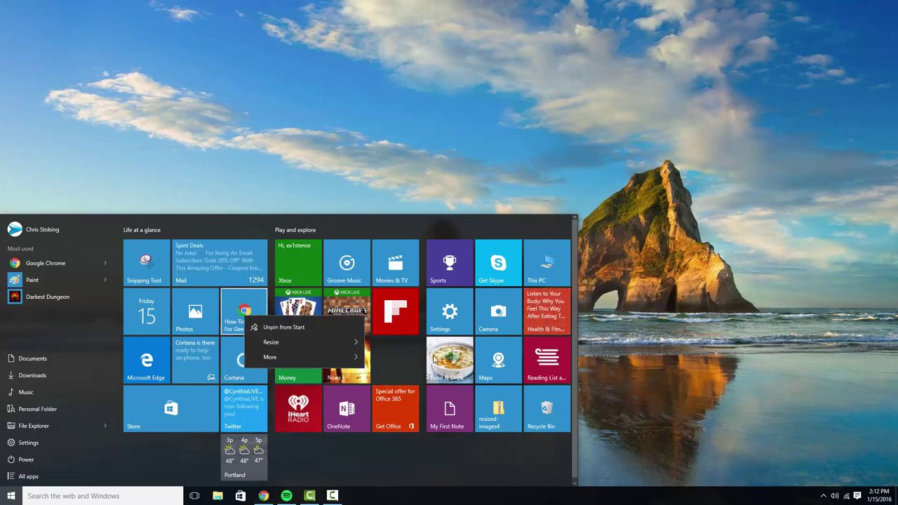
click(409, 343)
right_click(397, 306)
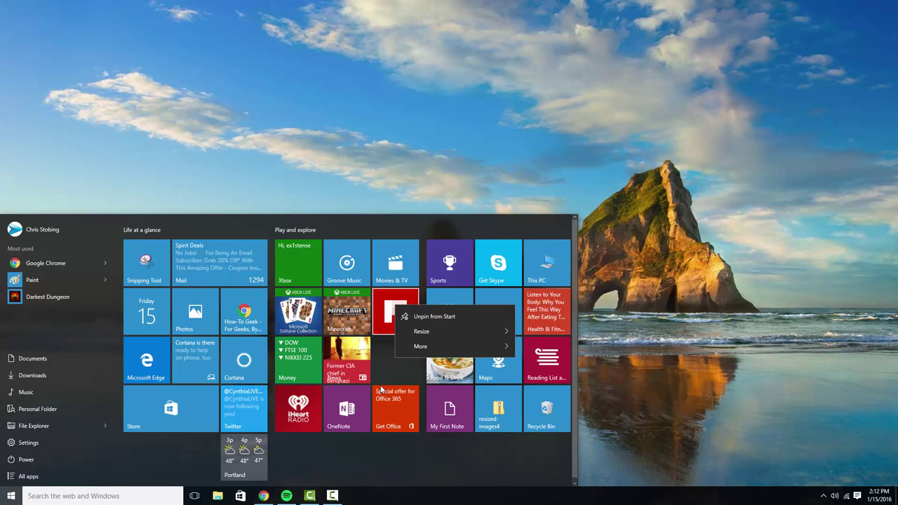
click(452, 456)
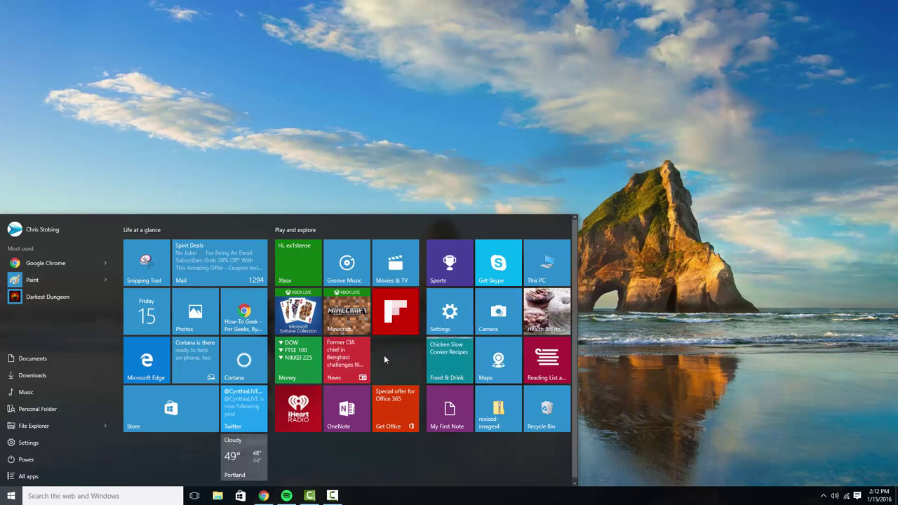
right_click(368, 310)
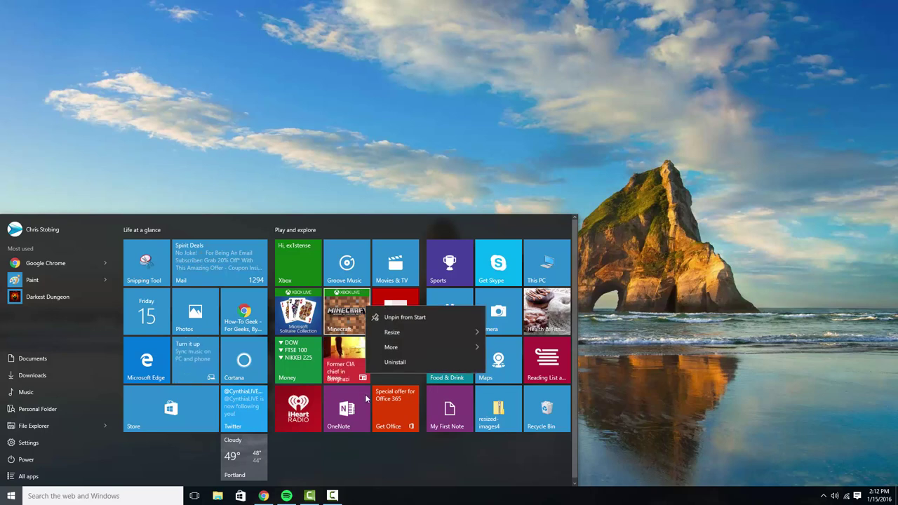
click(395, 318)
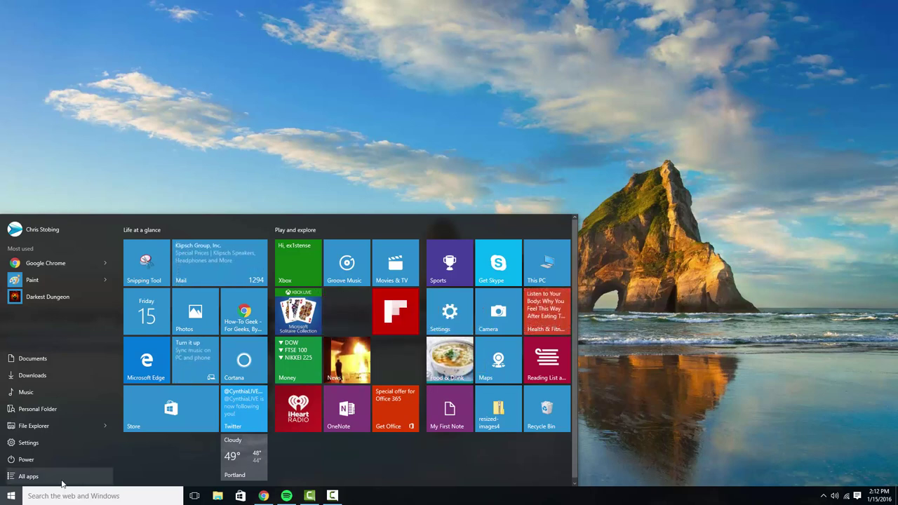
- Drag Minecraft from the All apps list back into the Play and explore group
click(28, 476)
scroll(71, 426, down, 10)
scroll(56, 337, up, 3)
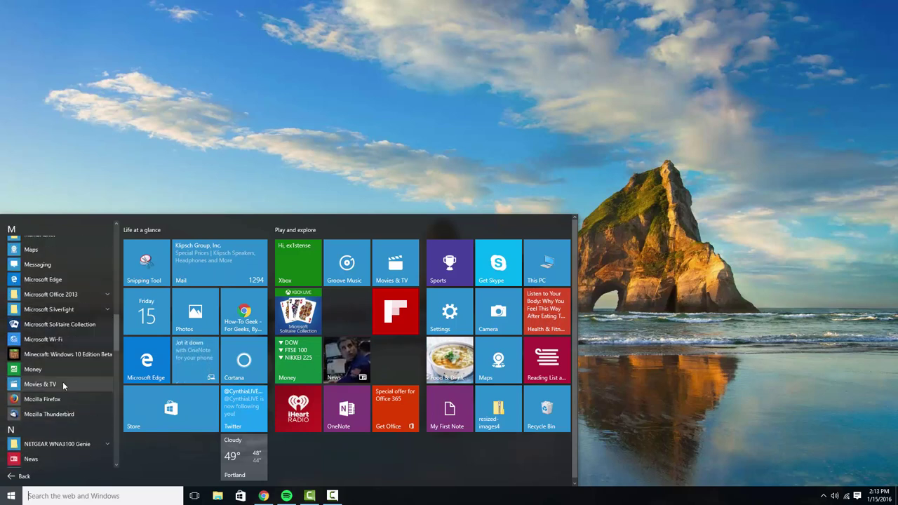
drag(56, 355, 344, 311)
- Scroll All apps and try dragging the already-pinned Microsoft Solitaire Collection toward the tiles
scroll(59, 365, down, 3)
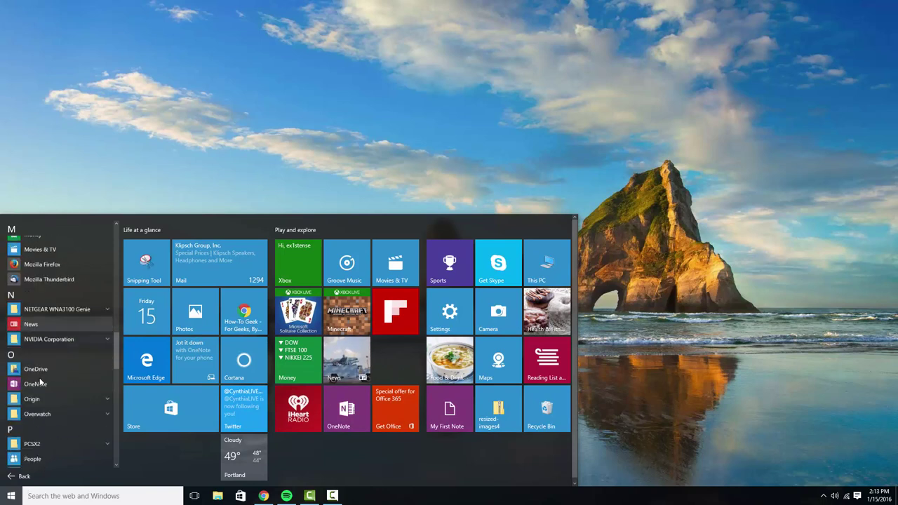
scroll(60, 365, up, 4)
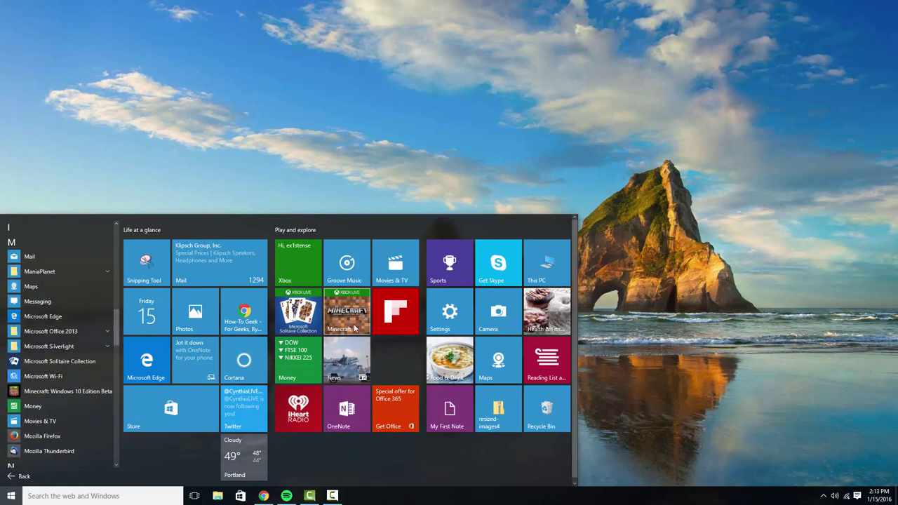
scroll(63, 308, down, 1)
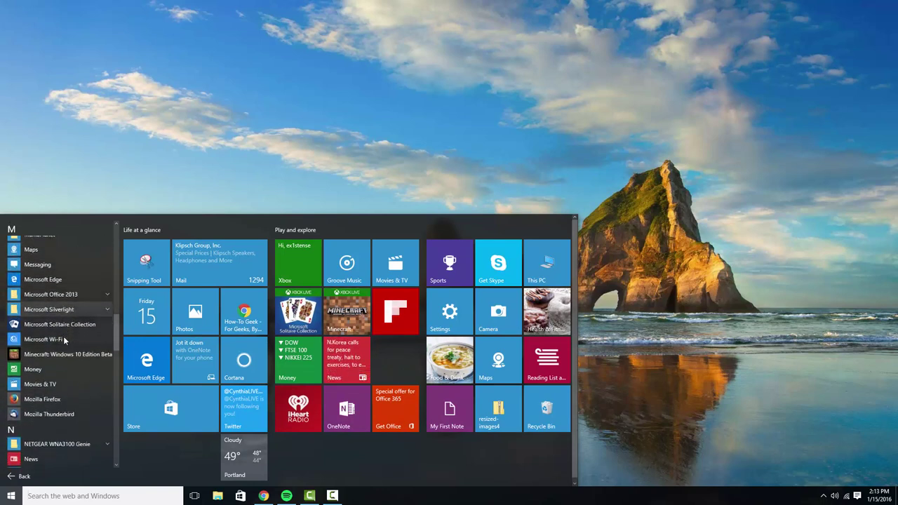
mouse_move(60, 324)
mouse_down()
mouse_move(70, 434)
mouse_move(158, 457)
mouse_move(211, 456)
mouse_move(176, 448)
mouse_move(221, 452)
mouse_move(425, 387)
mouse_move(265, 383)
mouse_move(323, 324)
mouse_move(57, 323)
mouse_up()
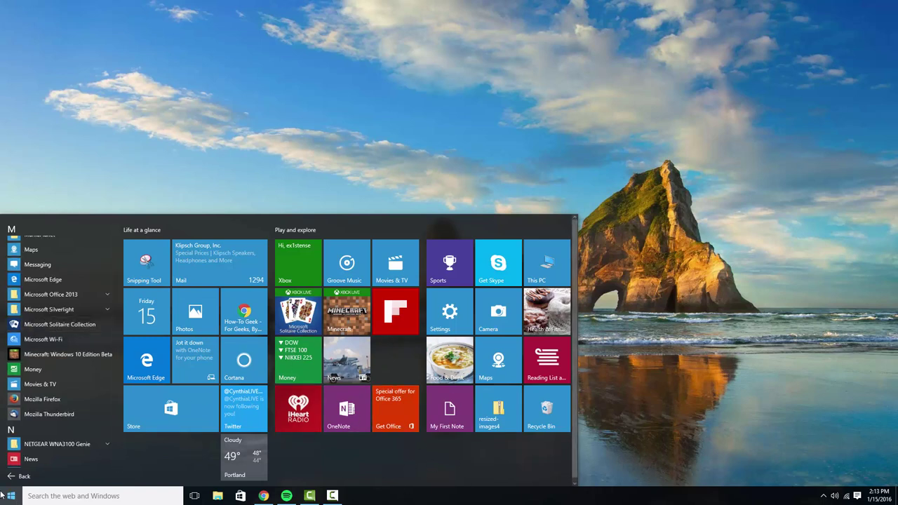
- Return to most-used apps and resize How-To Geek to Small, then back to Medium
click(23, 476)
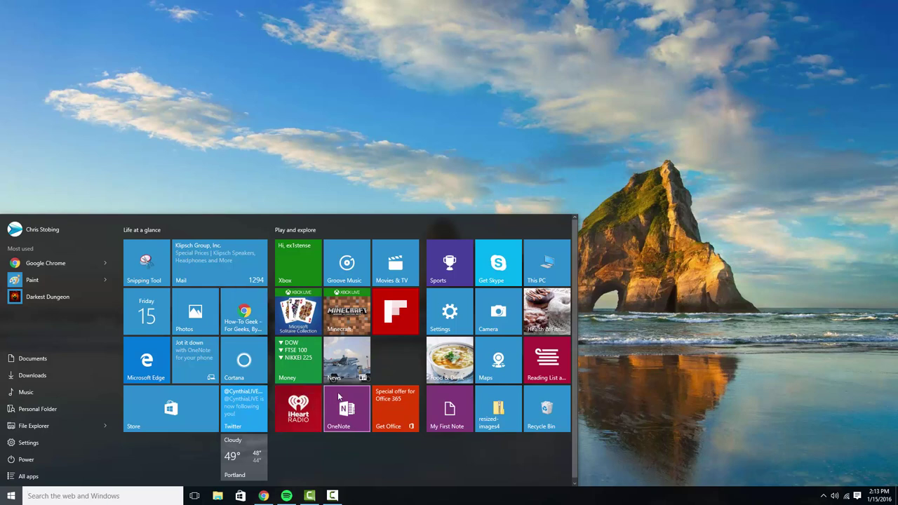
right_click(435, 306)
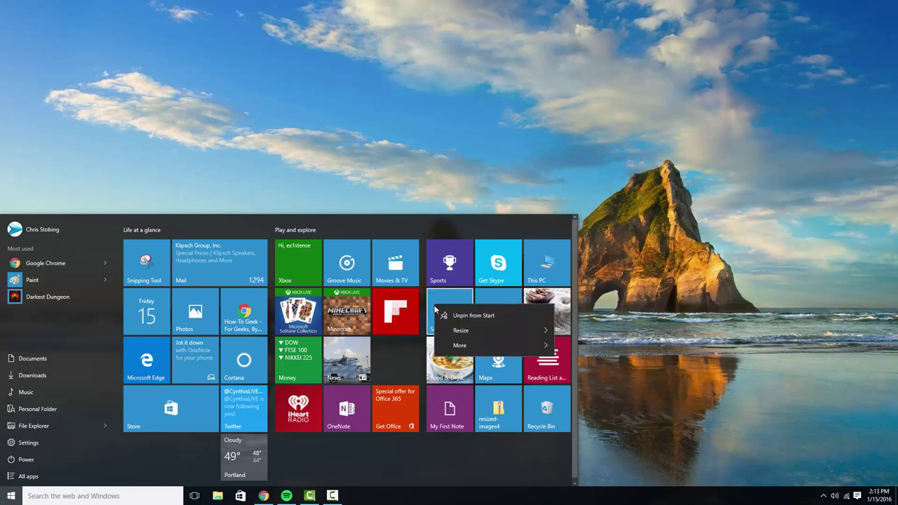
mouse_move(445, 330)
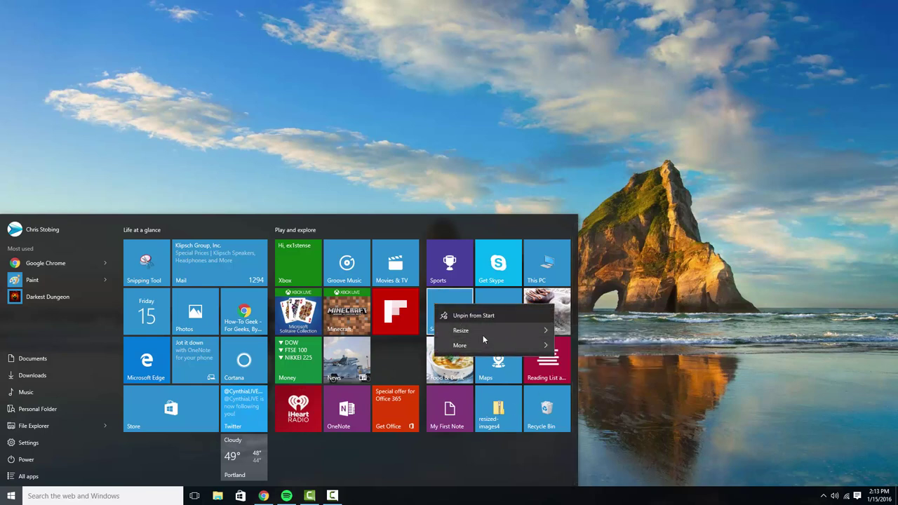
right_click(247, 325)
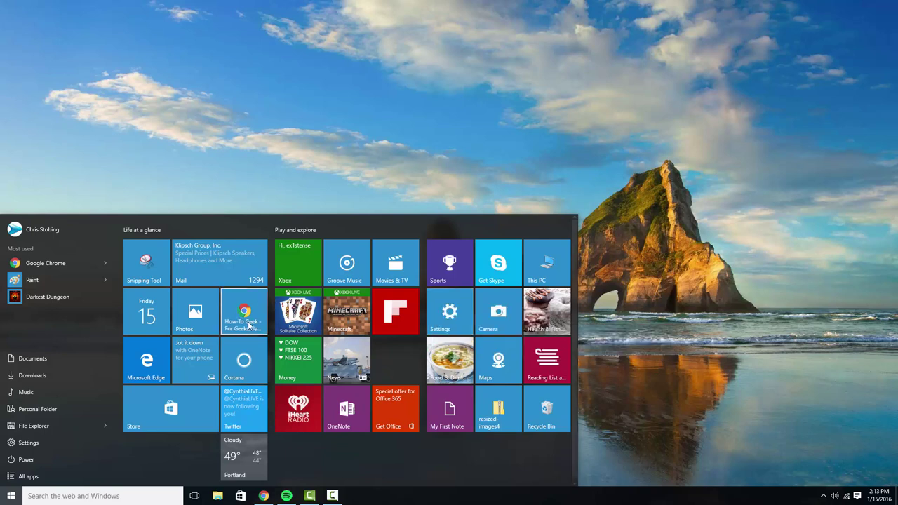
right_click(247, 324)
mouse_move(291, 344)
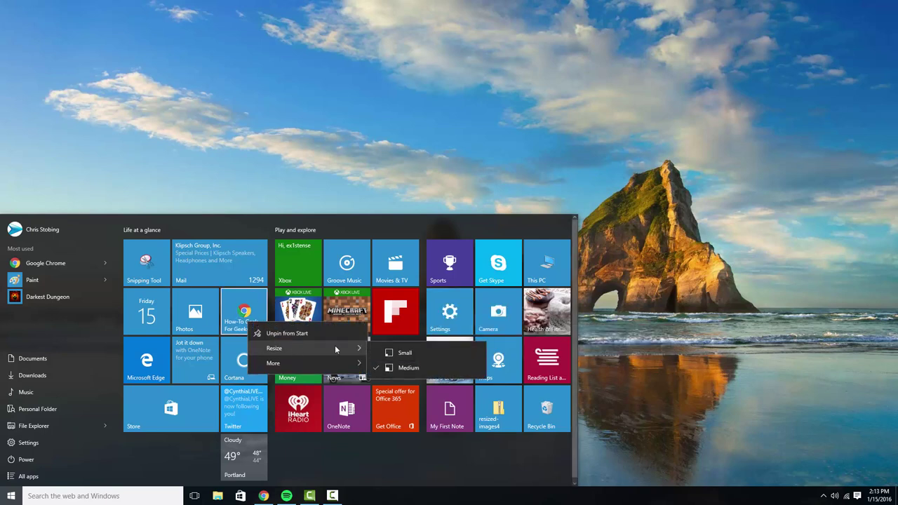
click(381, 352)
right_click(233, 308)
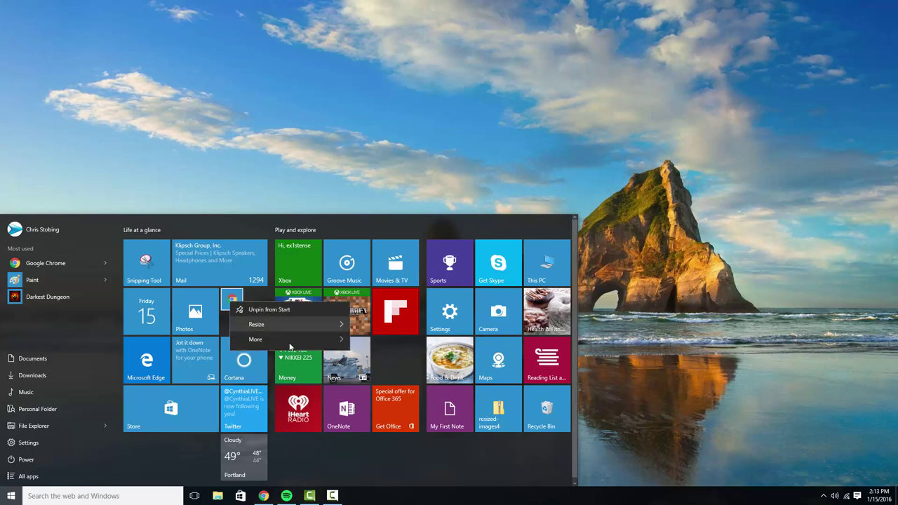
mouse_move(284, 327)
click(365, 346)
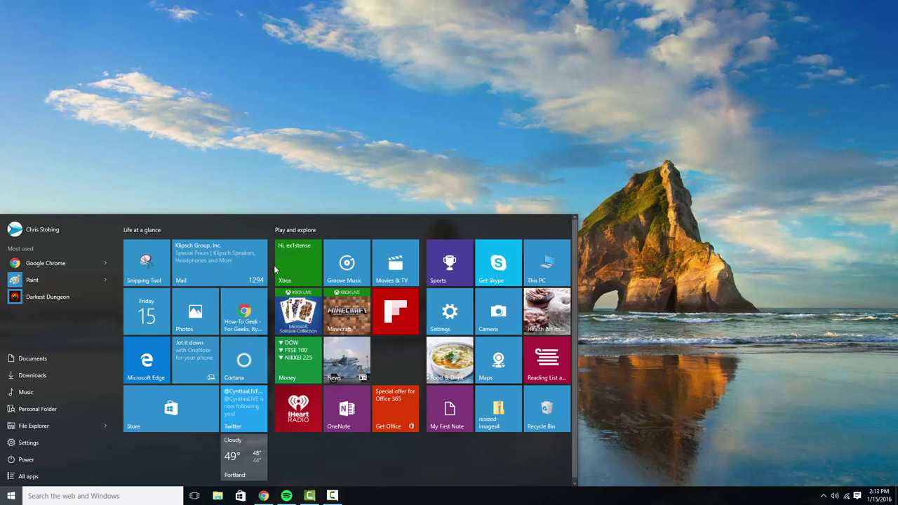
- Resize the Store tile to Large, leaving OneNote unchanged
right_click(164, 396)
mouse_move(211, 417)
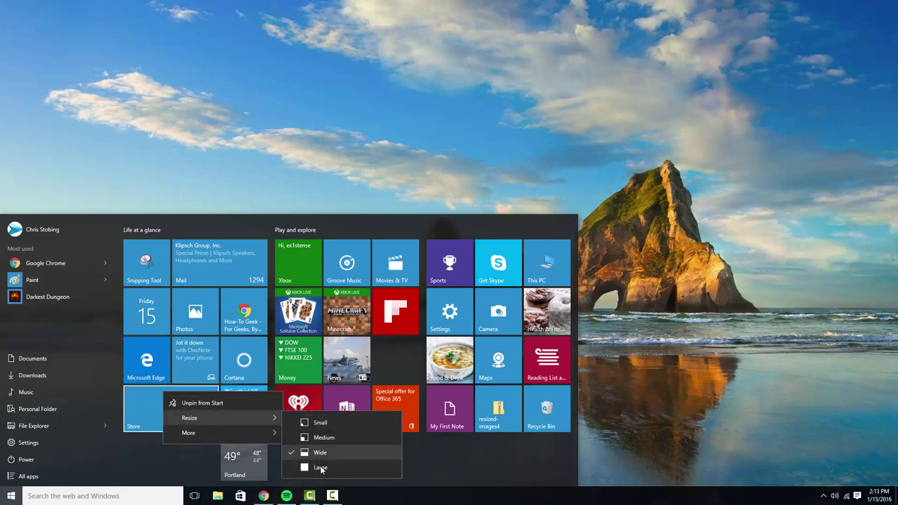
click(320, 468)
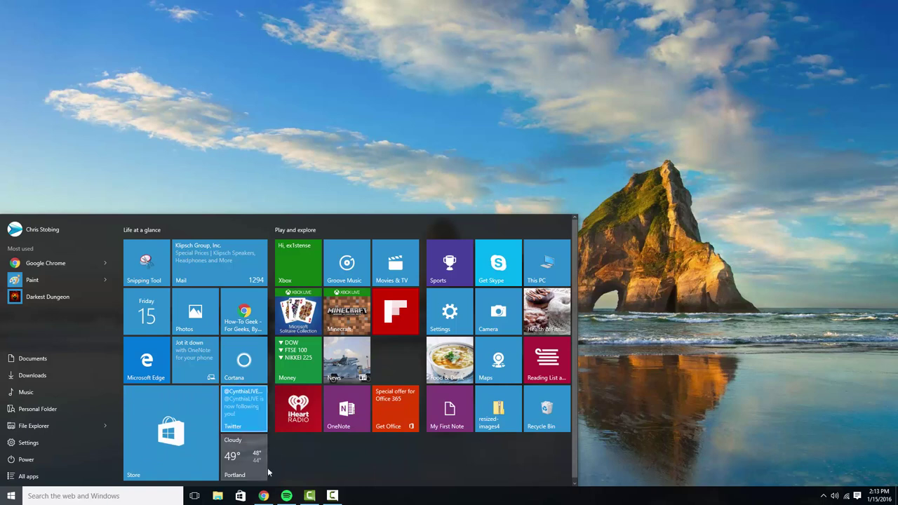
right_click(354, 411)
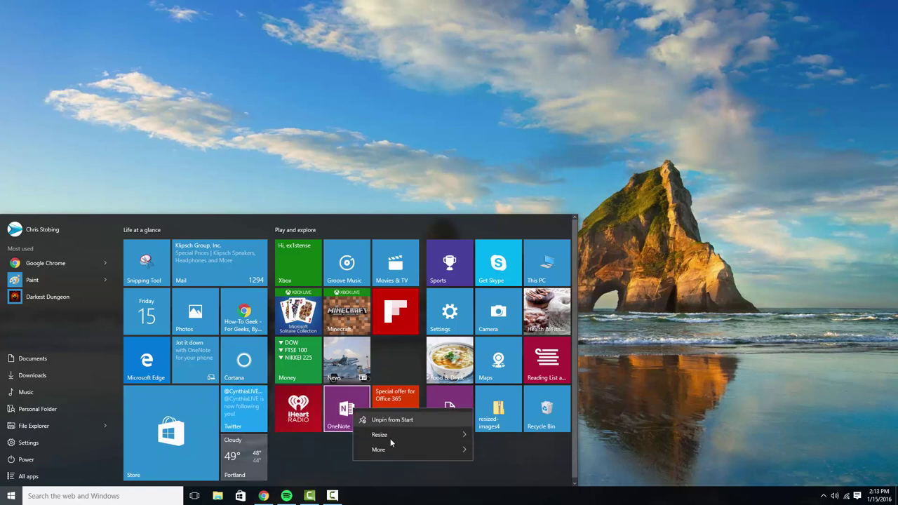
mouse_move(394, 440)
click(318, 440)
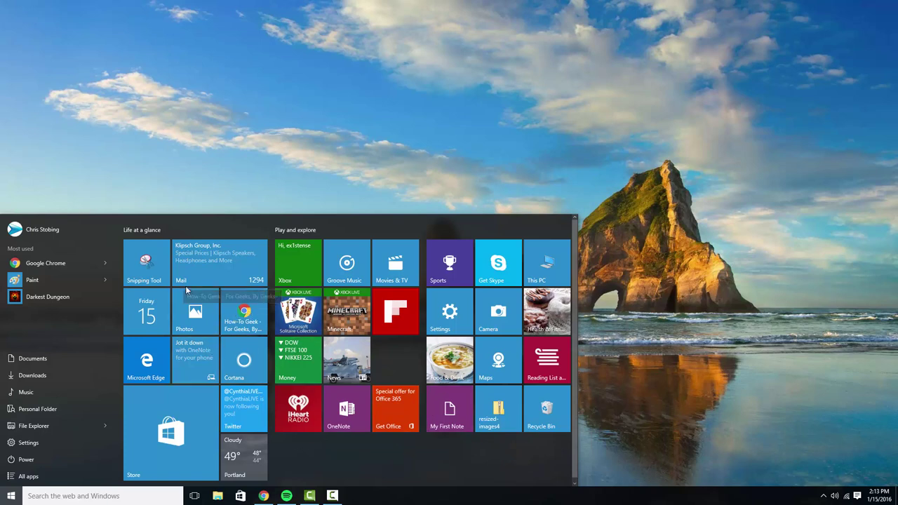
- Look over the How-To Geek and OneNote tile options without changing their sizes
right_click(239, 316)
mouse_move(263, 339)
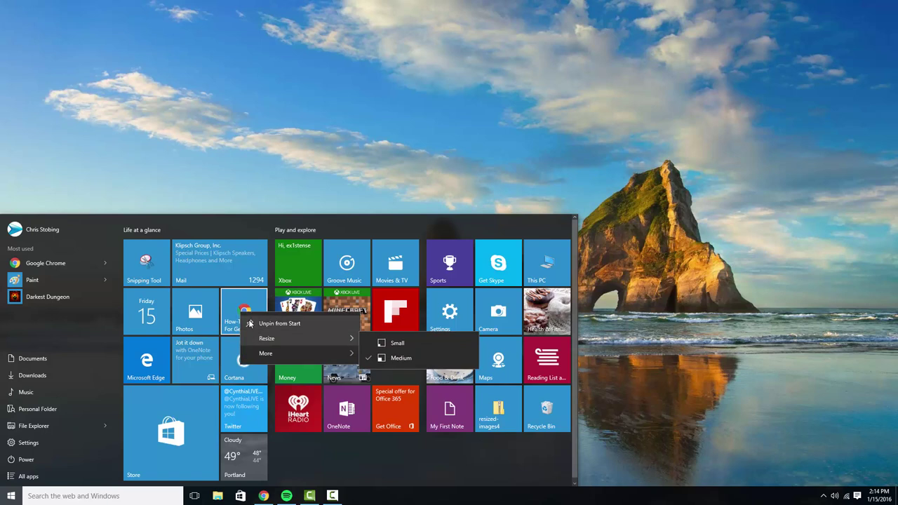
click(404, 359)
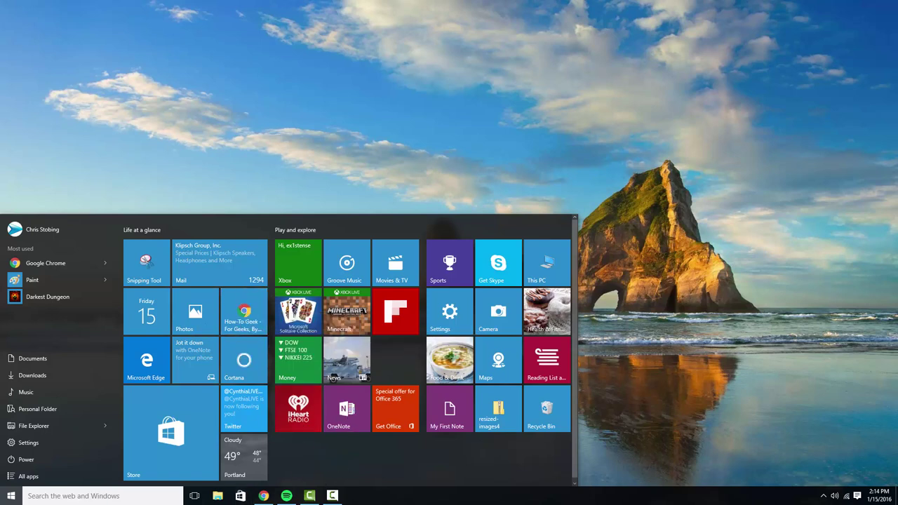
right_click(242, 316)
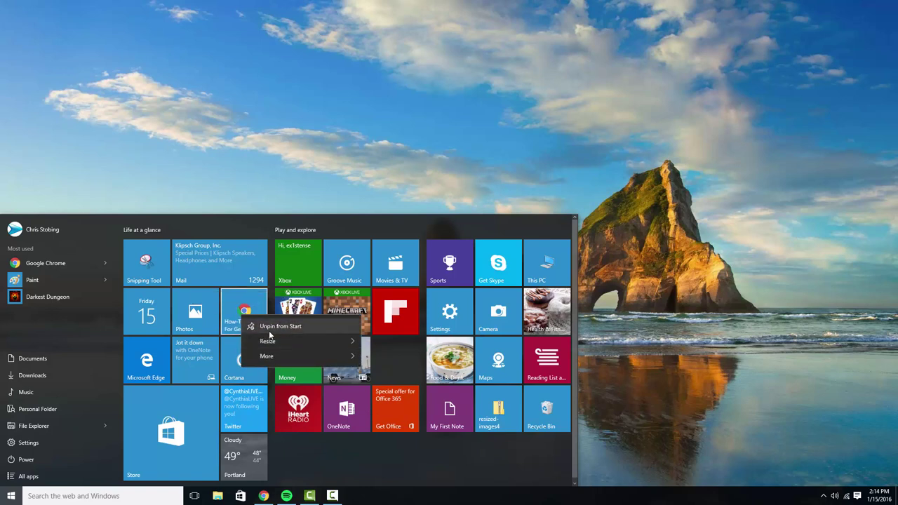
click(268, 450)
right_click(353, 417)
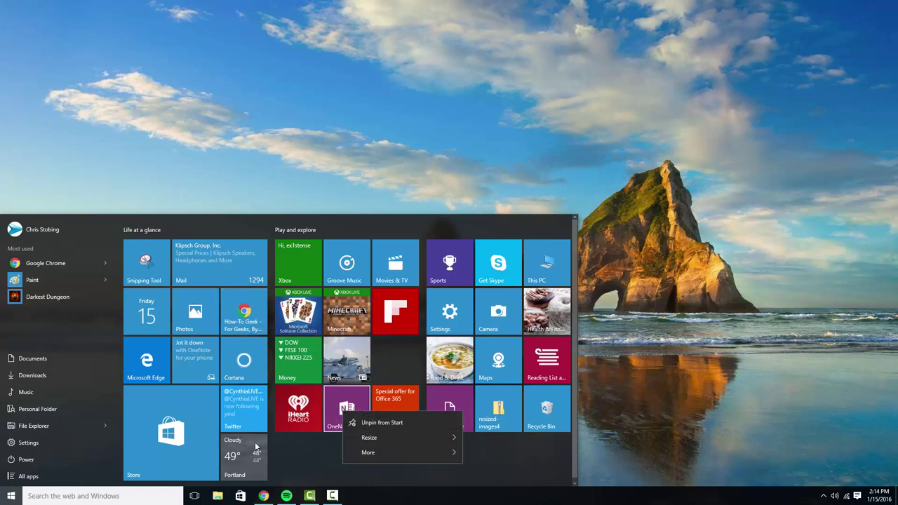
click(484, 449)
- Resize the Sports tile to Large, then to Wide
right_click(444, 263)
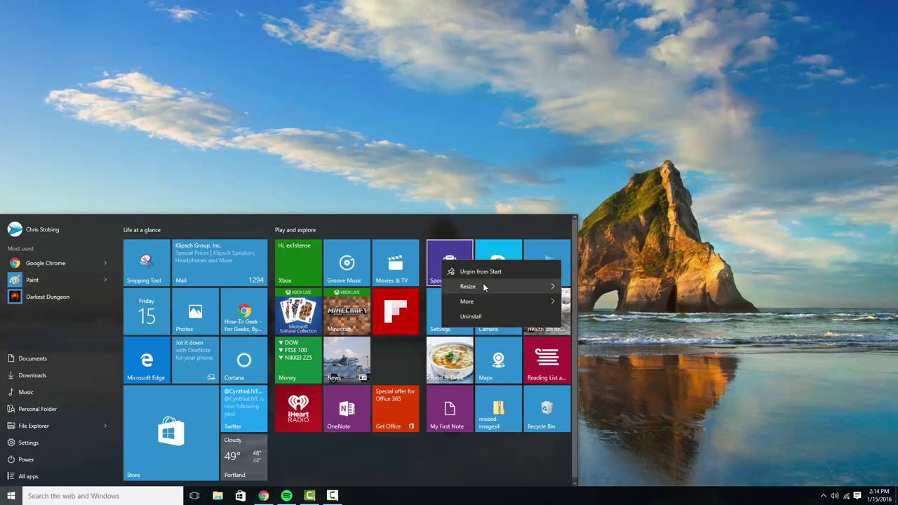
mouse_move(483, 284)
click(619, 340)
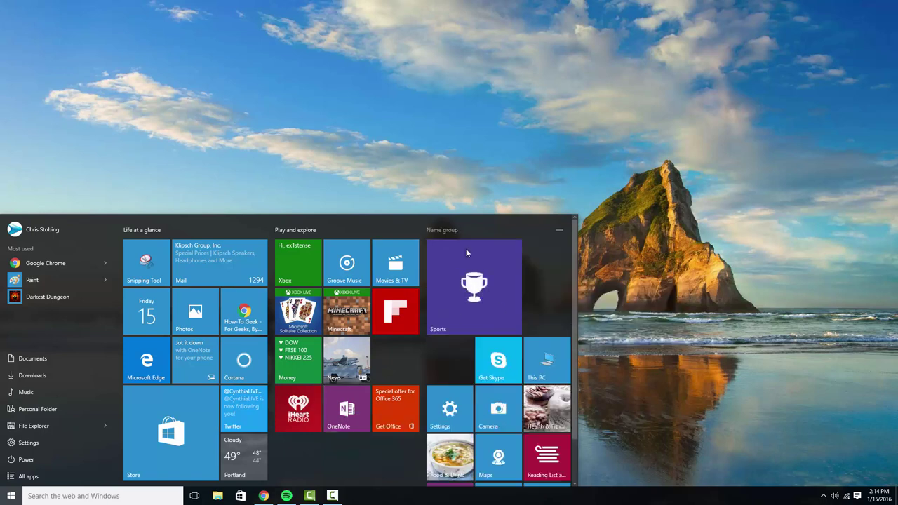
right_click(470, 273)
mouse_move(514, 295)
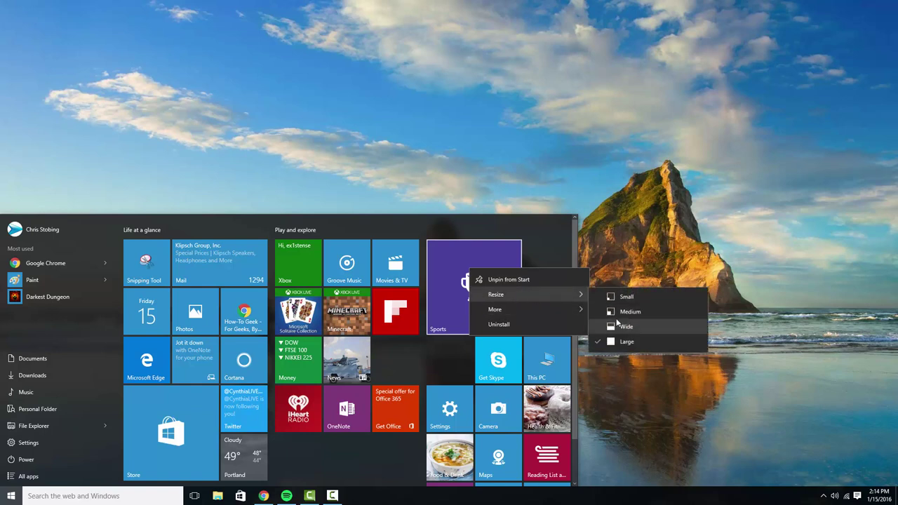
click(616, 325)
right_click(460, 279)
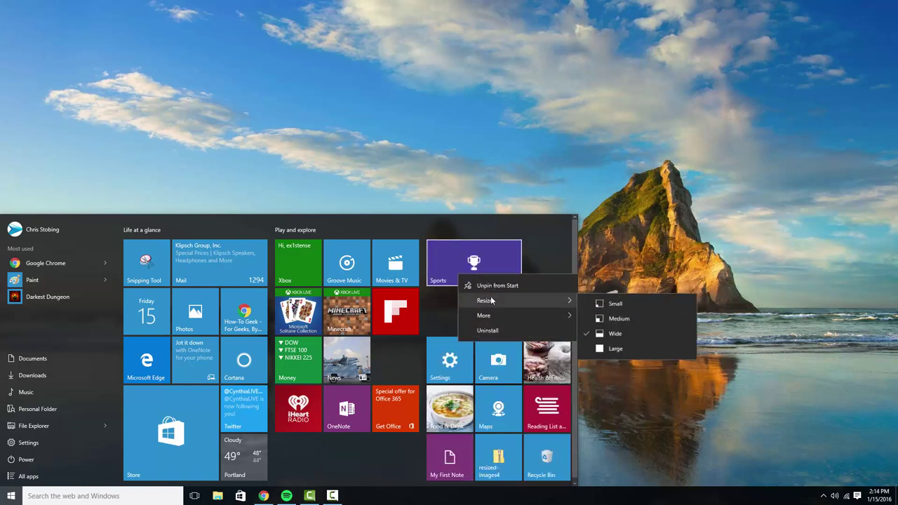
mouse_move(495, 317)
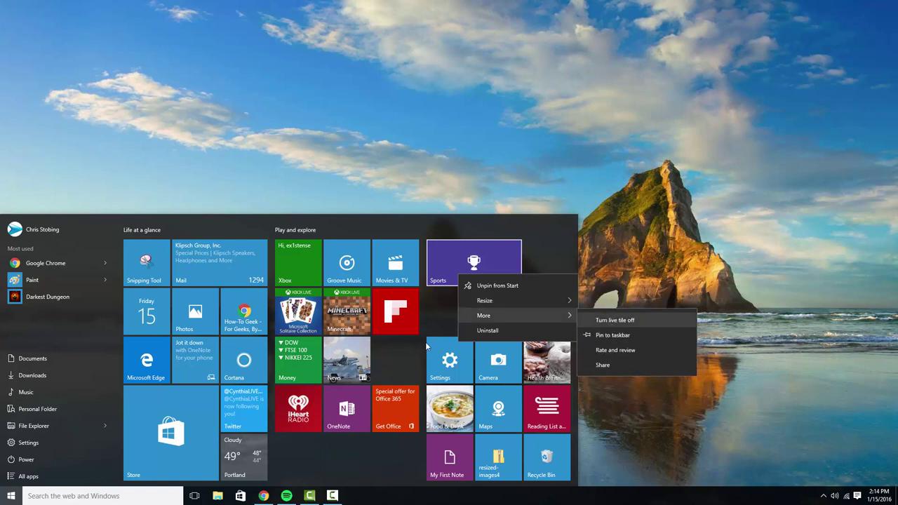
- Resize the Twitter tile to Wide and bring its options up again
click(357, 441)
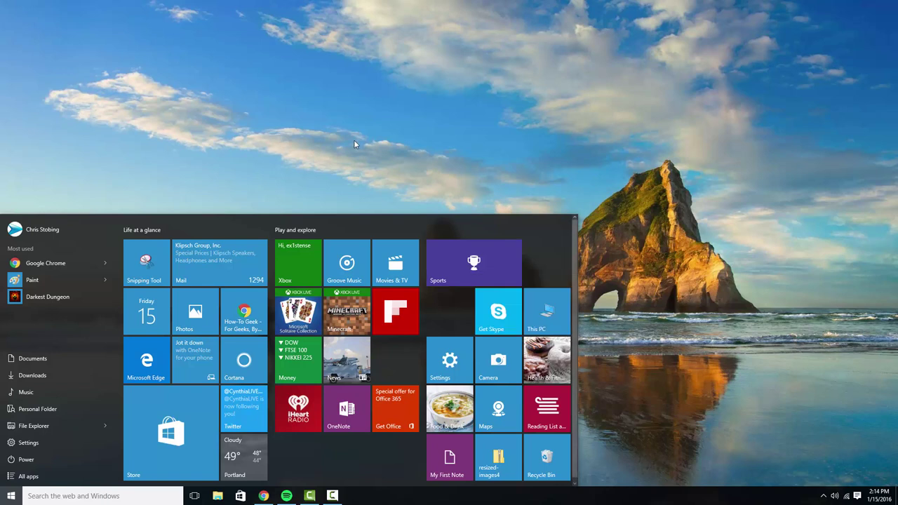
right_click(256, 407)
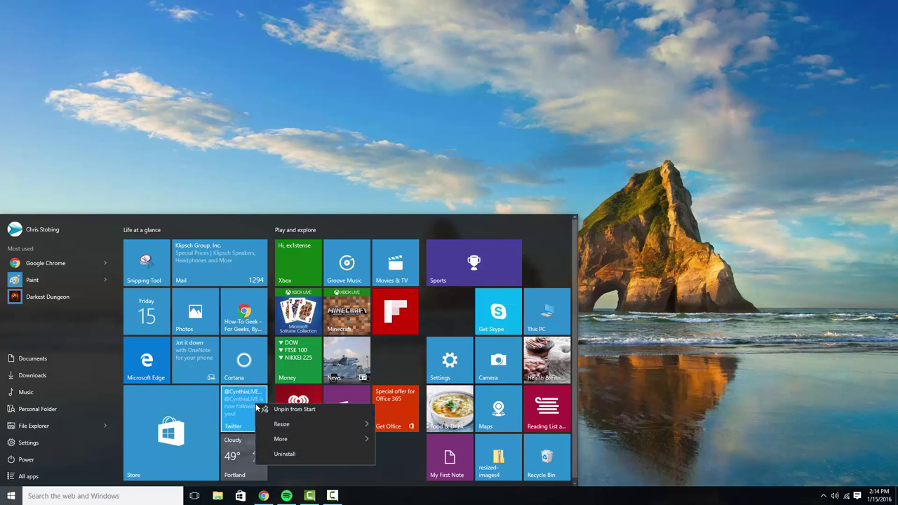
mouse_move(308, 440)
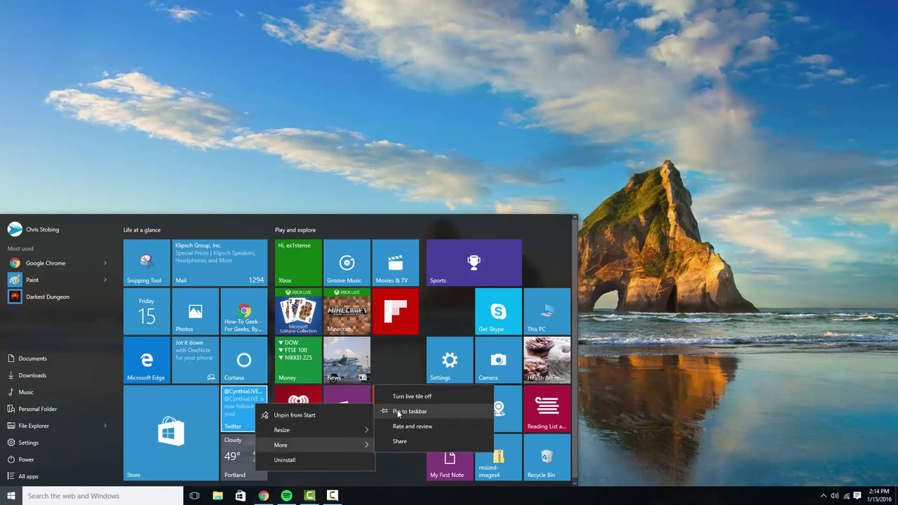
click(396, 464)
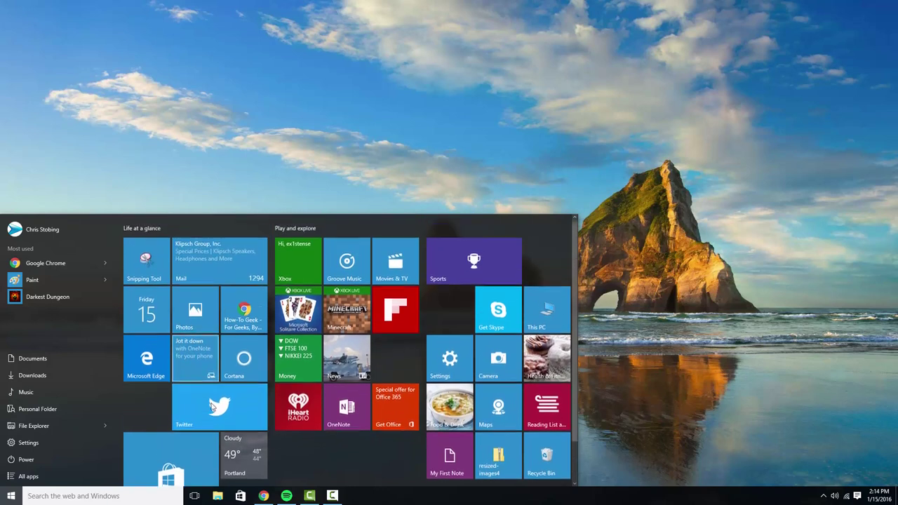
right_click(231, 417)
mouse_move(278, 453)
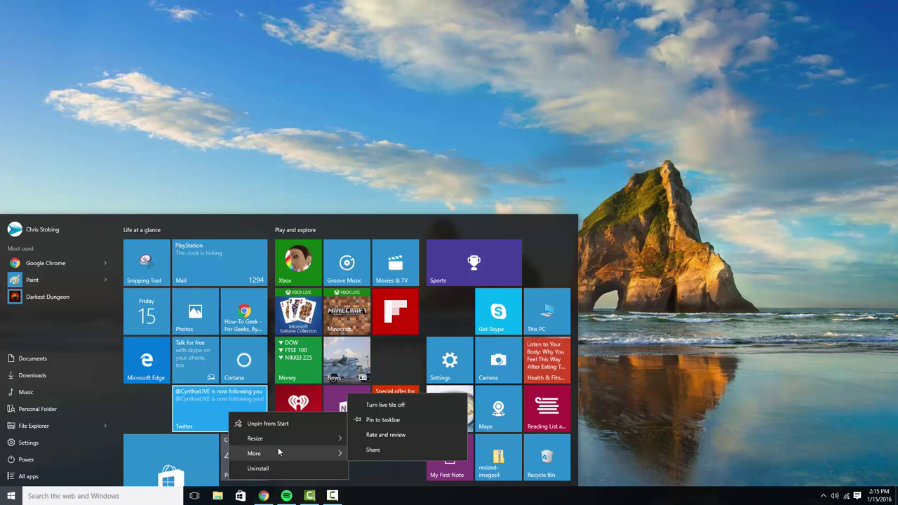
- Turn off Twitter's live tile and move Twitter and Store within Life at a glance
click(385, 405)
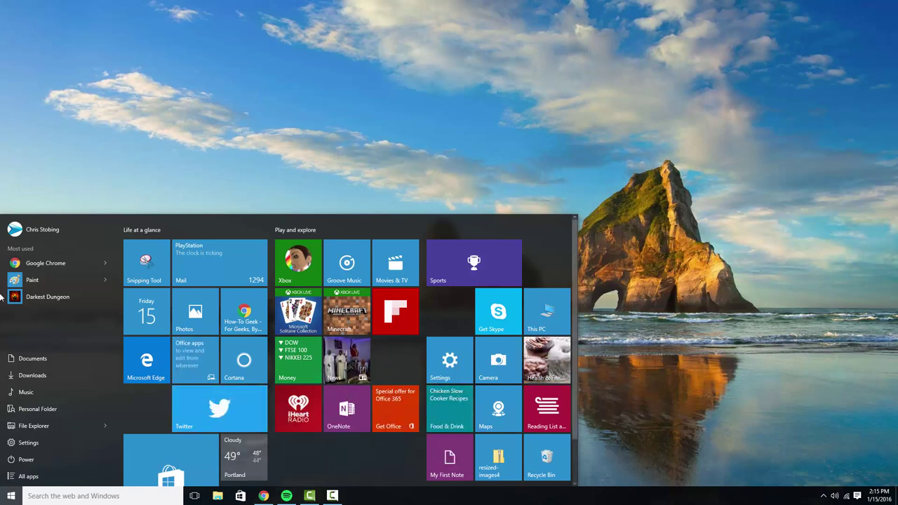
drag(203, 411, 150, 402)
right_click(202, 404)
key(Escape)
mouse_move(186, 450)
mouse_down()
mouse_move(240, 411)
mouse_move(186, 443)
mouse_up()
drag(181, 407, 225, 418)
- Shrink Twitter back to Medium and place the Weather tile beside it
right_click(226, 419)
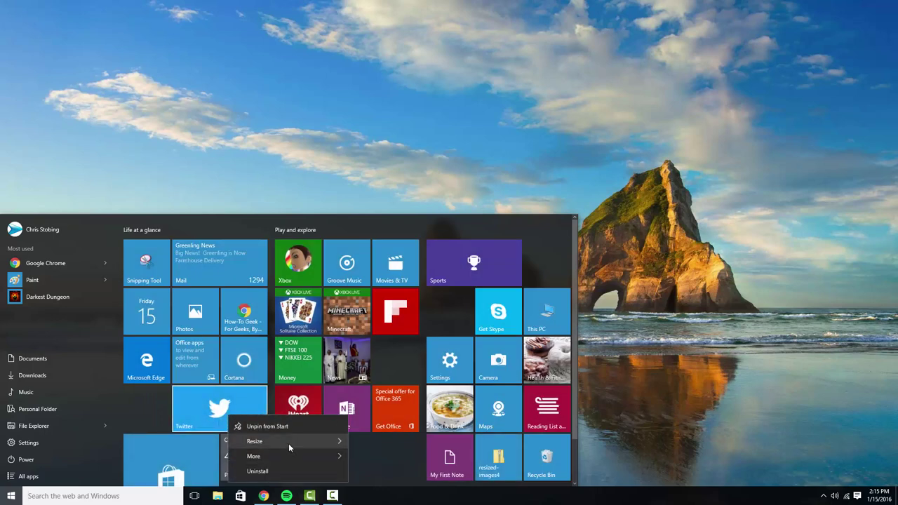
click(366, 456)
drag(202, 412, 155, 411)
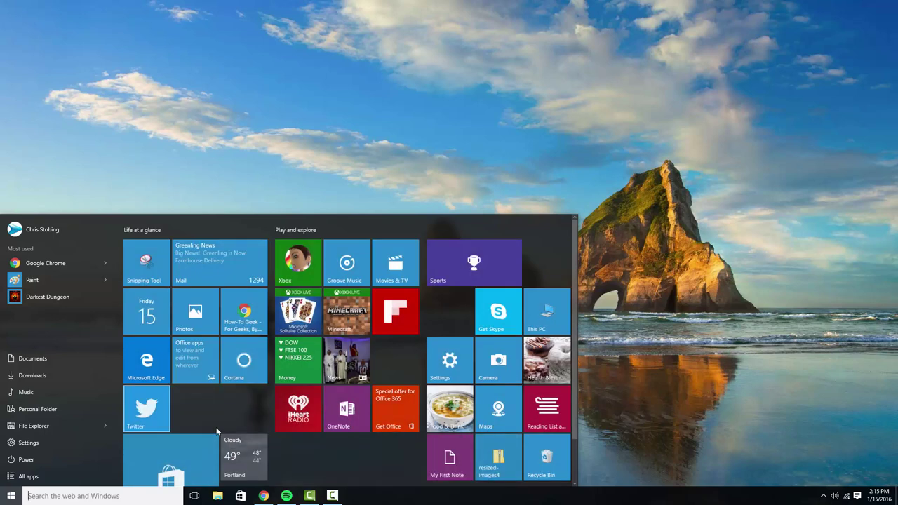
drag(244, 456, 200, 409)
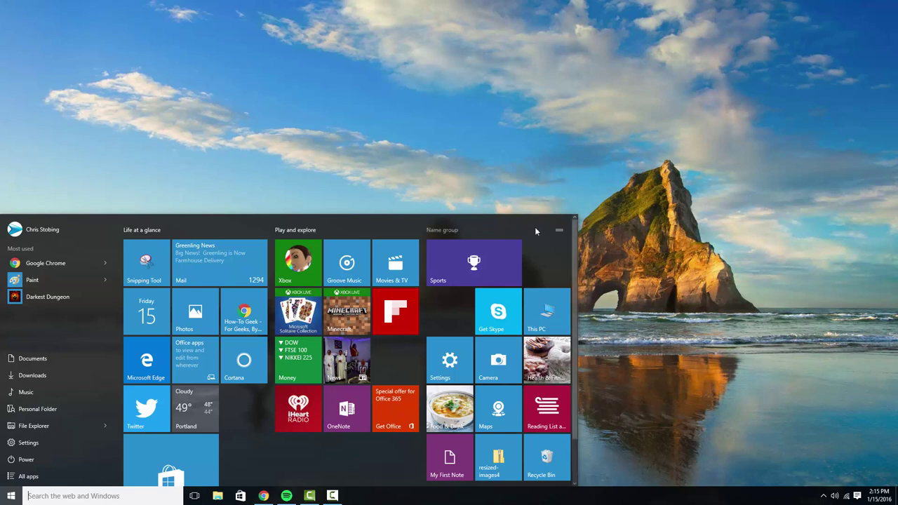
- Resize the Start menu to show two groups and open the Life at a glance title for editing
click(258, 233)
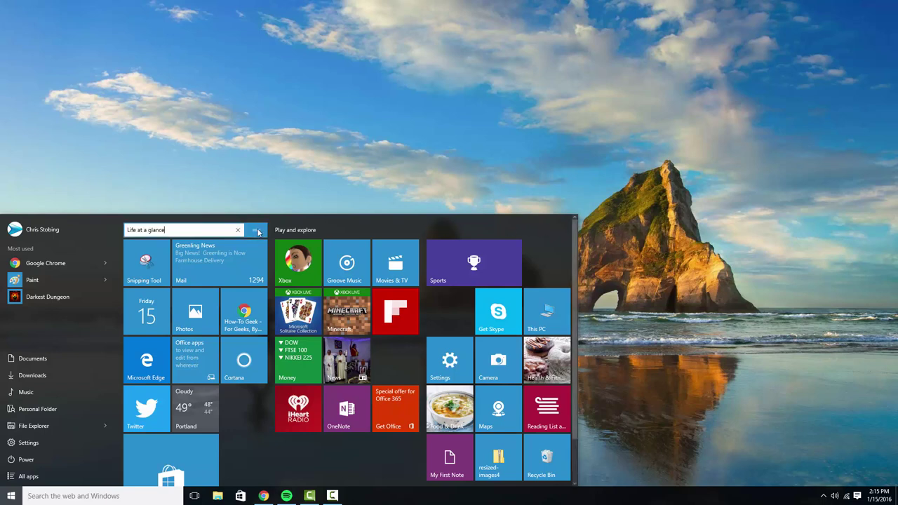
click(333, 234)
click(517, 231)
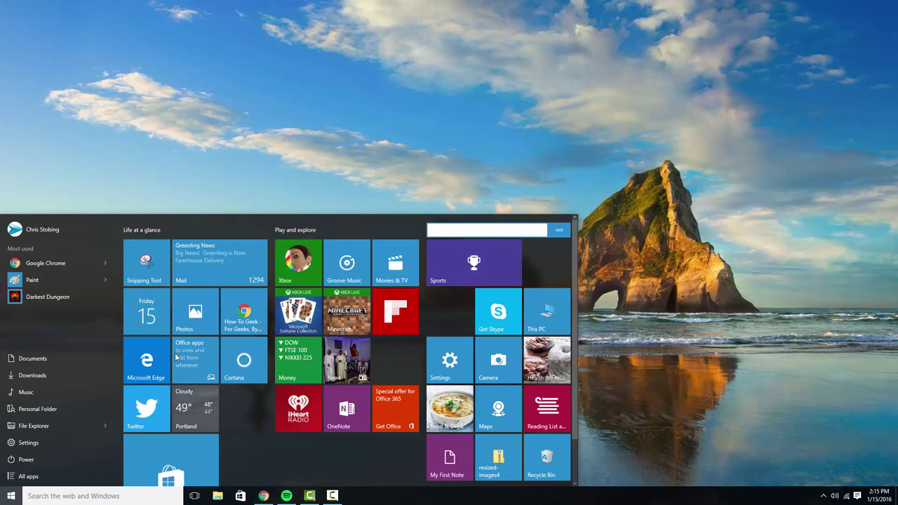
drag(574, 228, 254, 238)
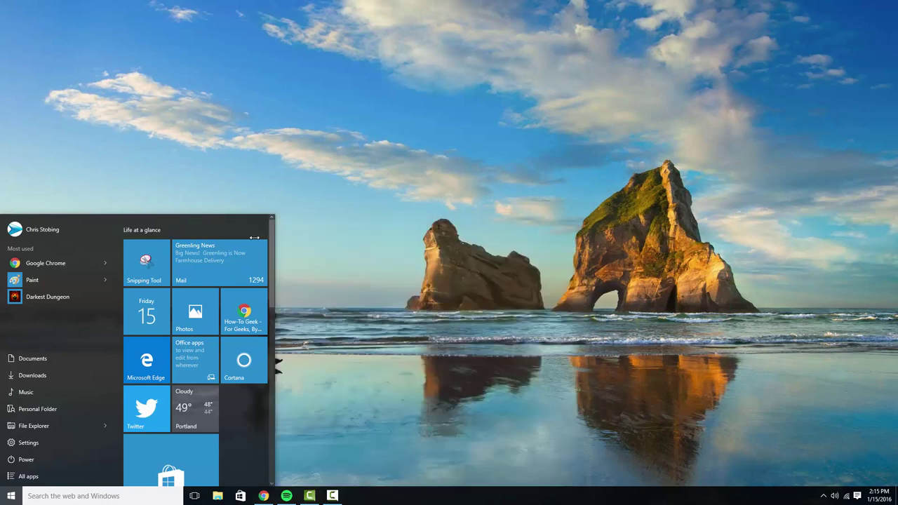
scroll(146, 223, down, 5)
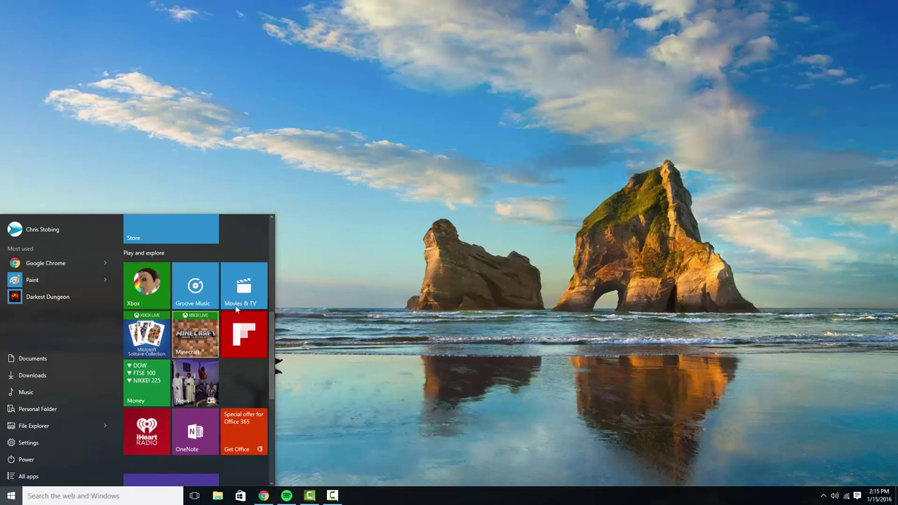
scroll(236, 309, up, 5)
drag(273, 231, 490, 247)
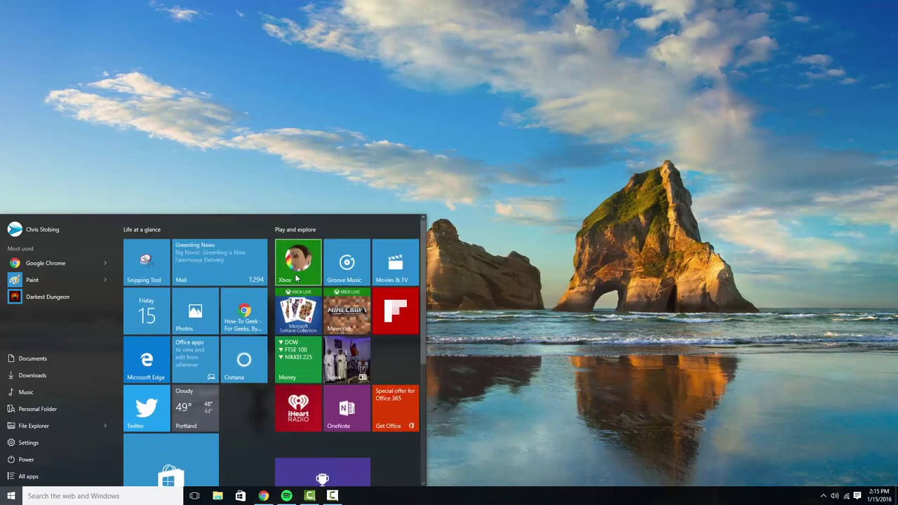
click(174, 229)
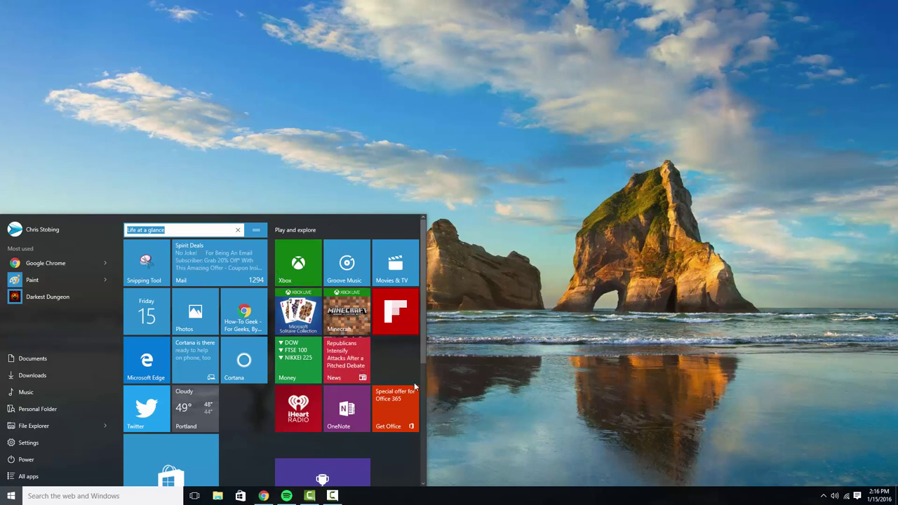
- Rename Play and explore to 'All my games' and pin Darkest Dungeon into it
click(322, 234)
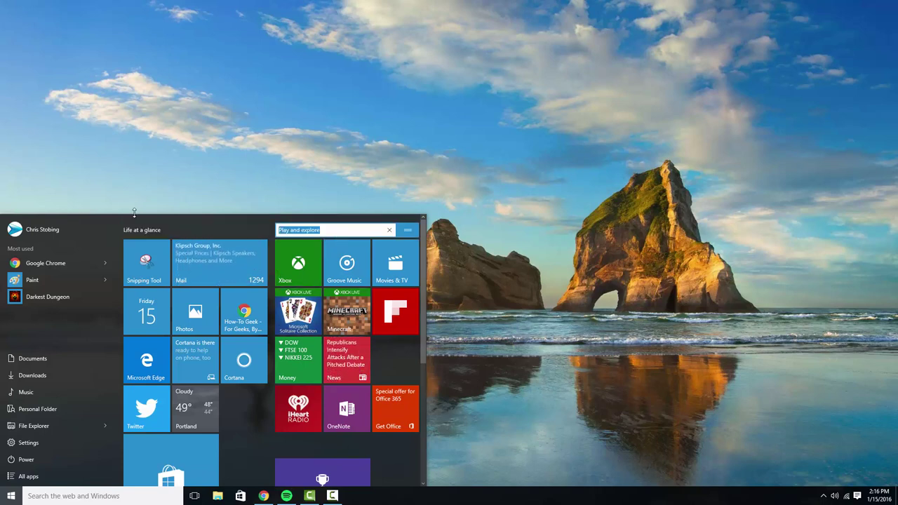
text(All my games)
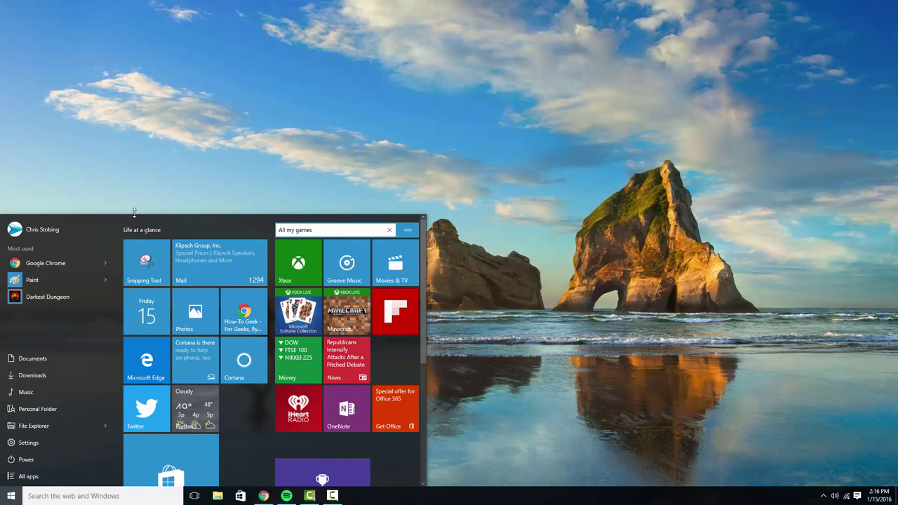
key(Return)
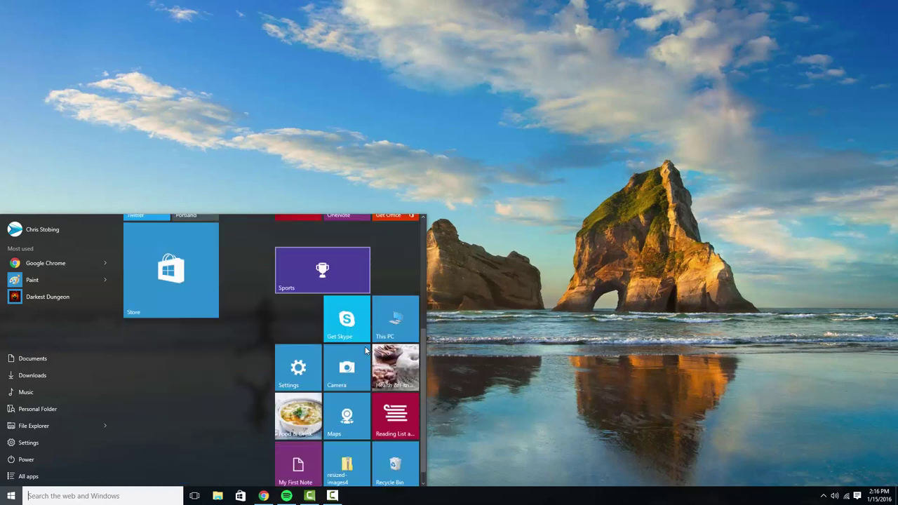
click(328, 233)
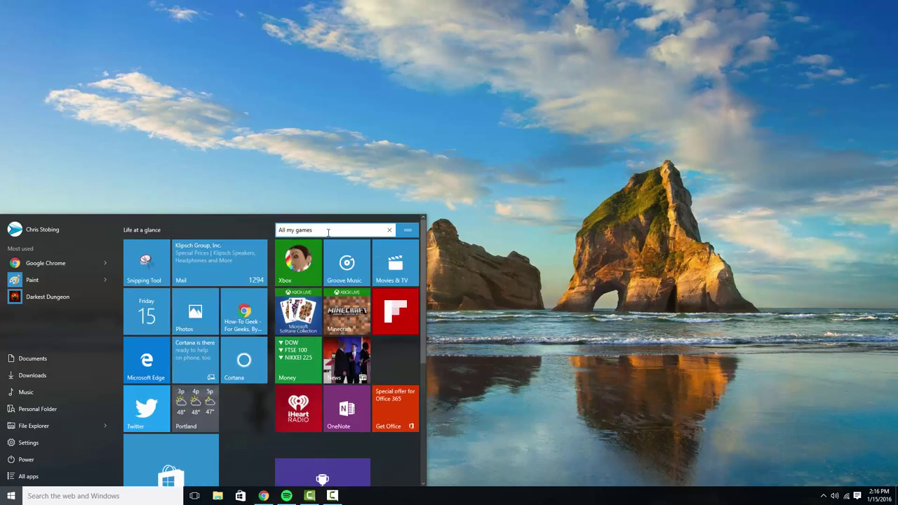
drag(35, 302, 395, 358)
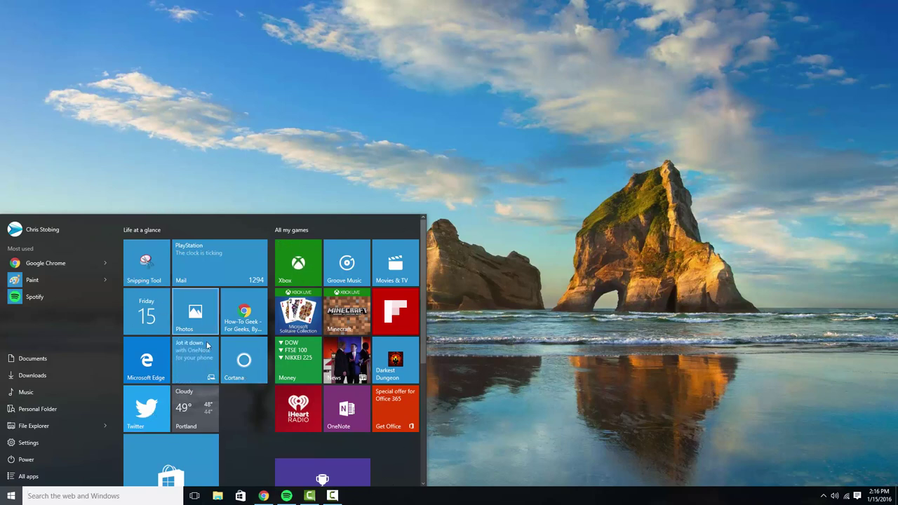
mouse_move(423, 454)
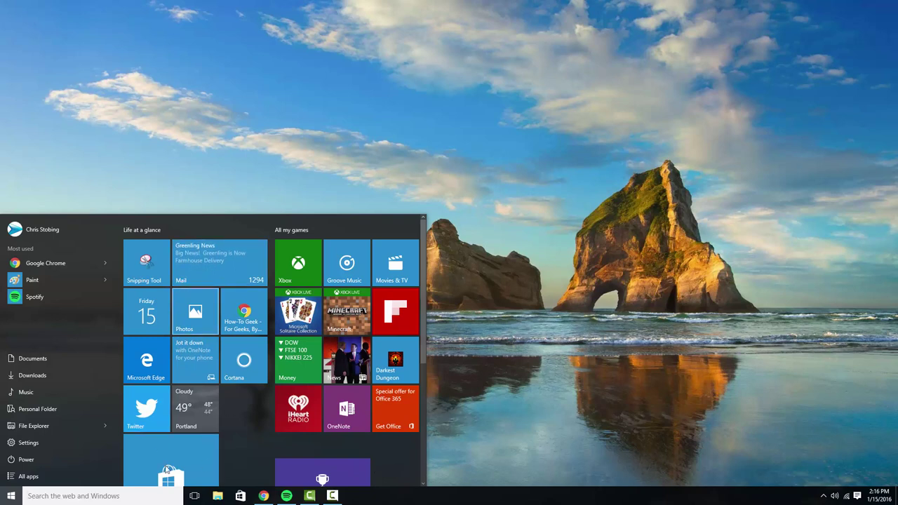
- Rename the Life at a glance group to 'Social Media'
click(151, 231)
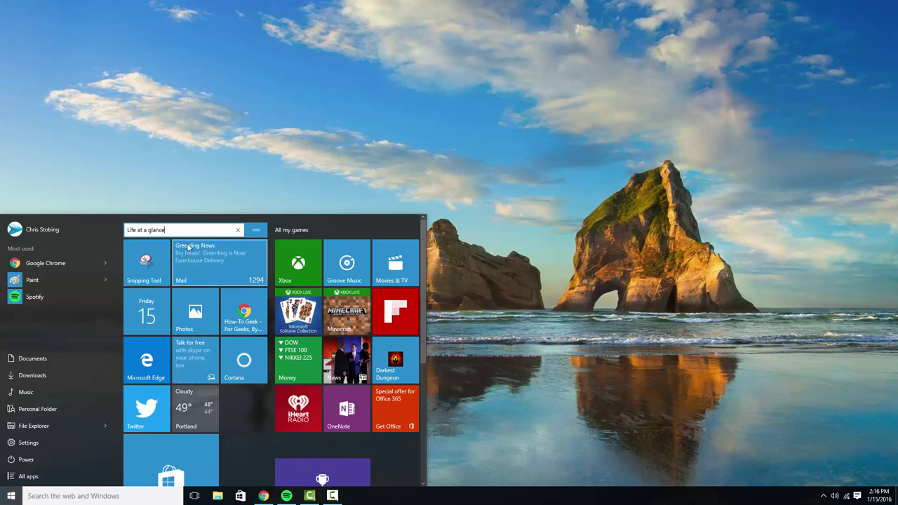
key(ctrl+a)
text(Social Media)
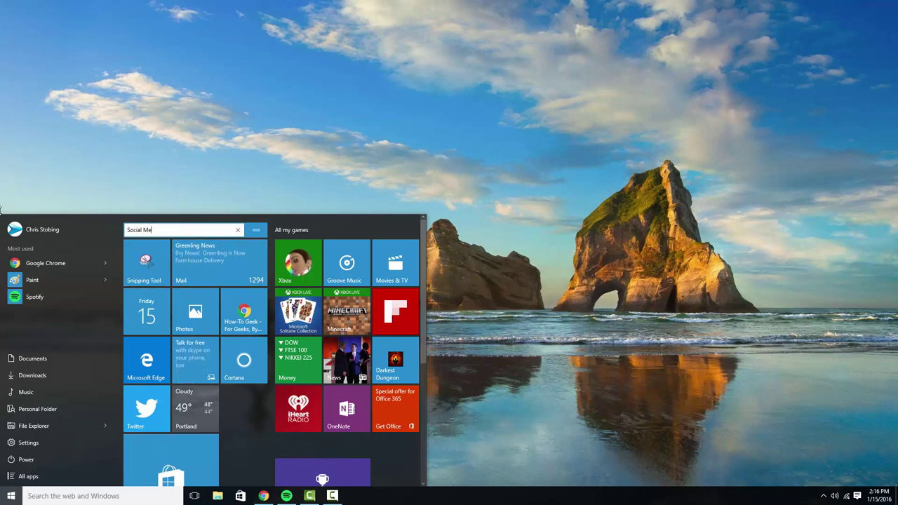
key(Return)
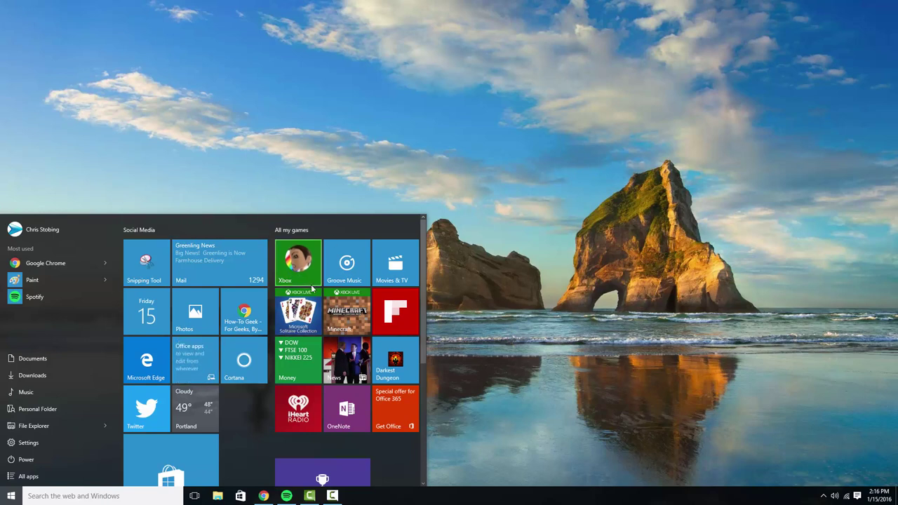